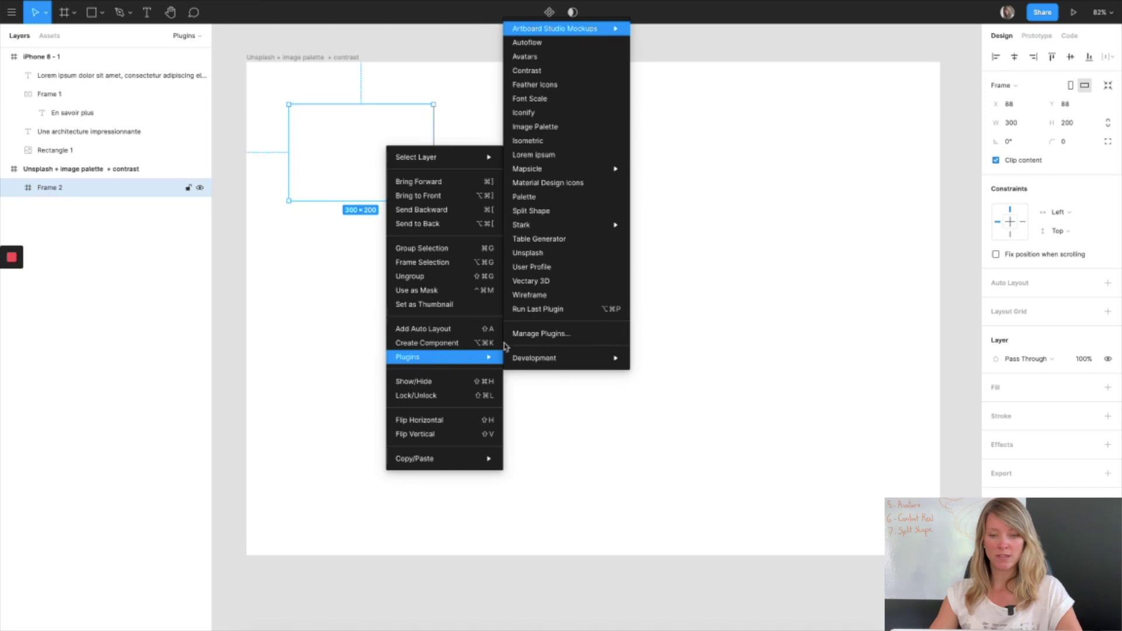
Step: Fill the 300 × 200 frame with a photo from the Unsplash plugin, trying the animal, nature and other presets
{"action": "left_click", "coordinate": [551, 253]}
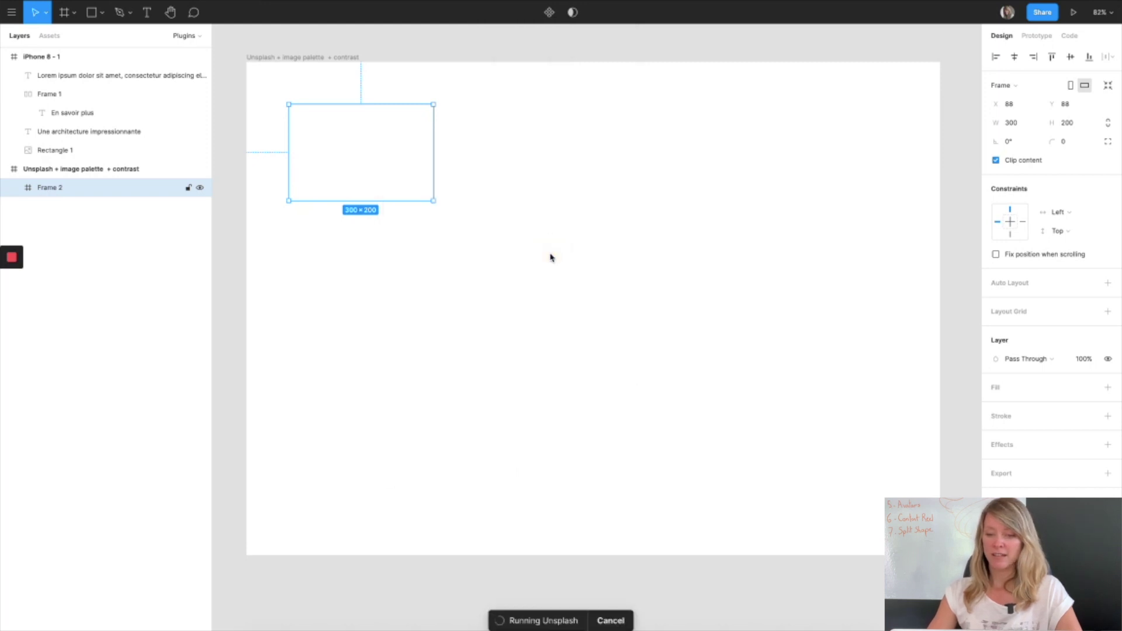
{"action": "left_click", "coordinate": [719, 256]}
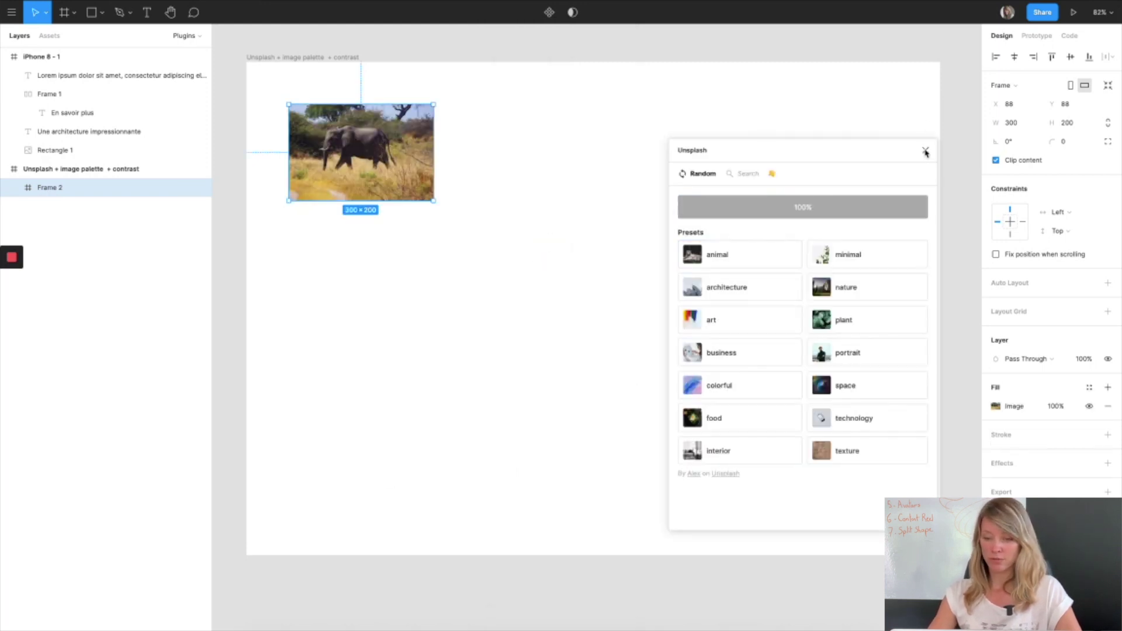
{"action": "left_click", "coordinate": [839, 289]}
{"action": "left_click", "coordinate": [834, 319]}
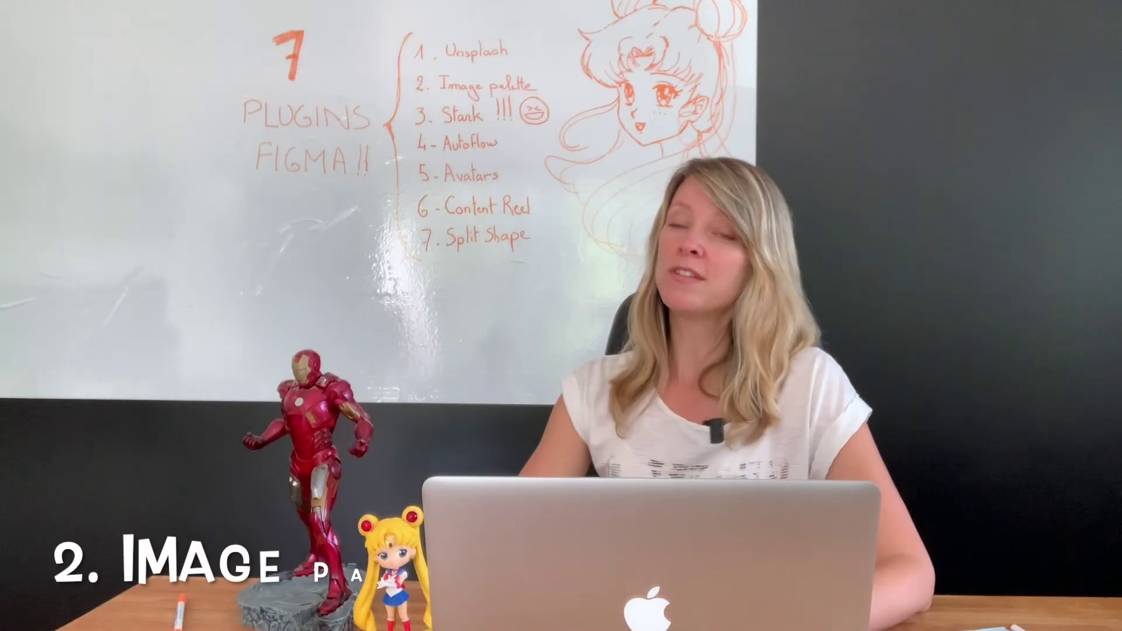
Step: Generate a colour palette from the desk photo in Frame 2 with the Image Palette plugin
{"action": "right_click", "coordinate": [322, 134]}
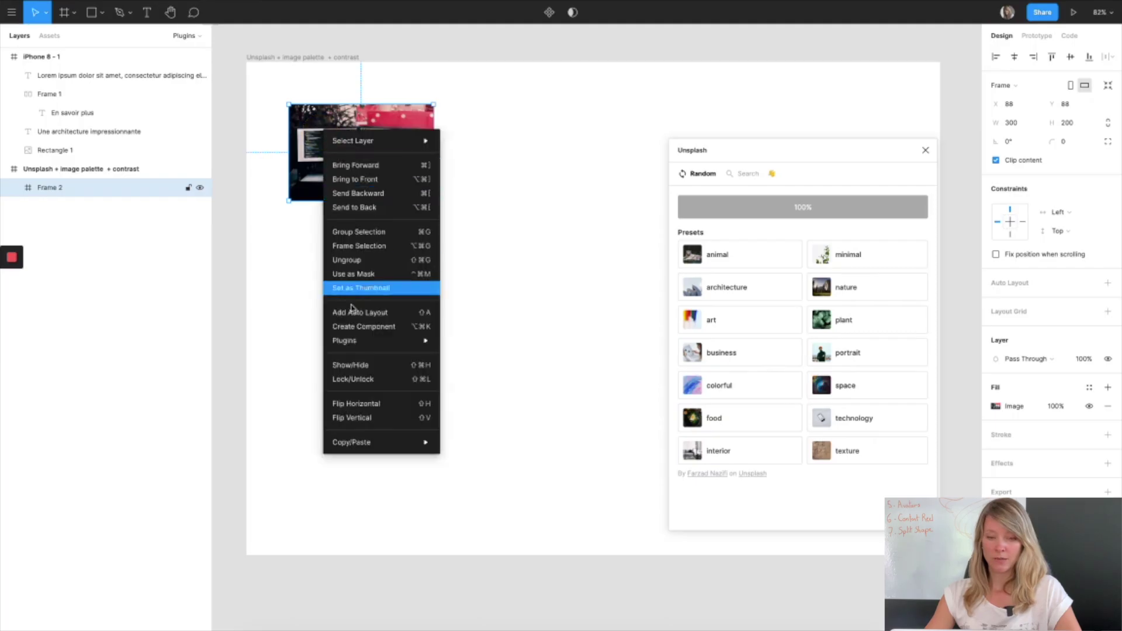
{"action": "mouse_move", "coordinate": [386, 343]}
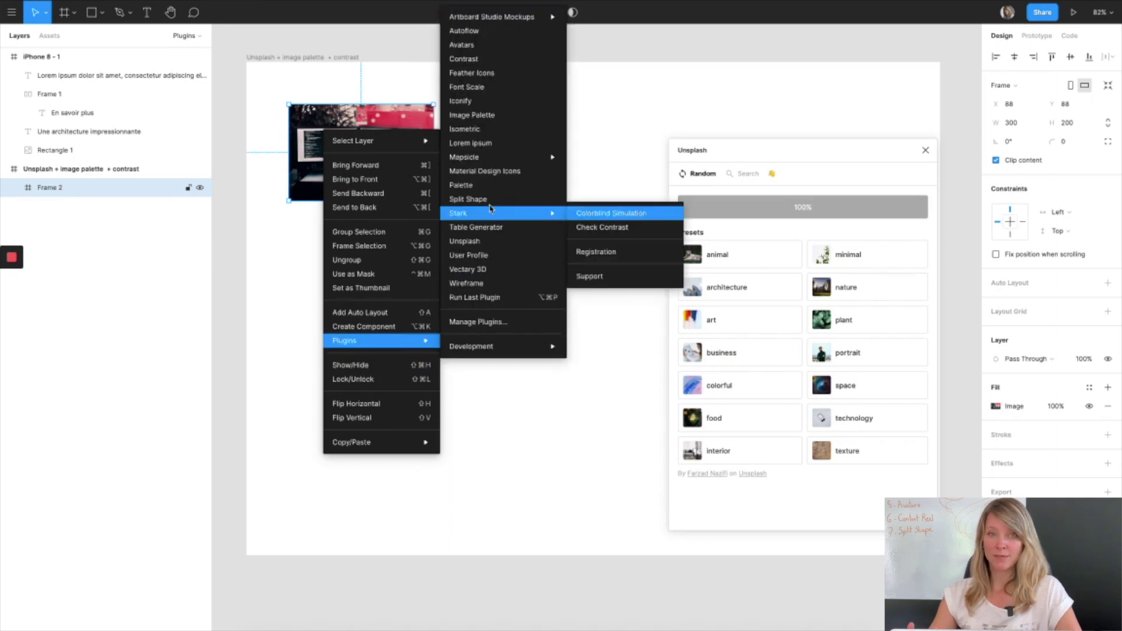
{"action": "left_click", "coordinate": [481, 116]}
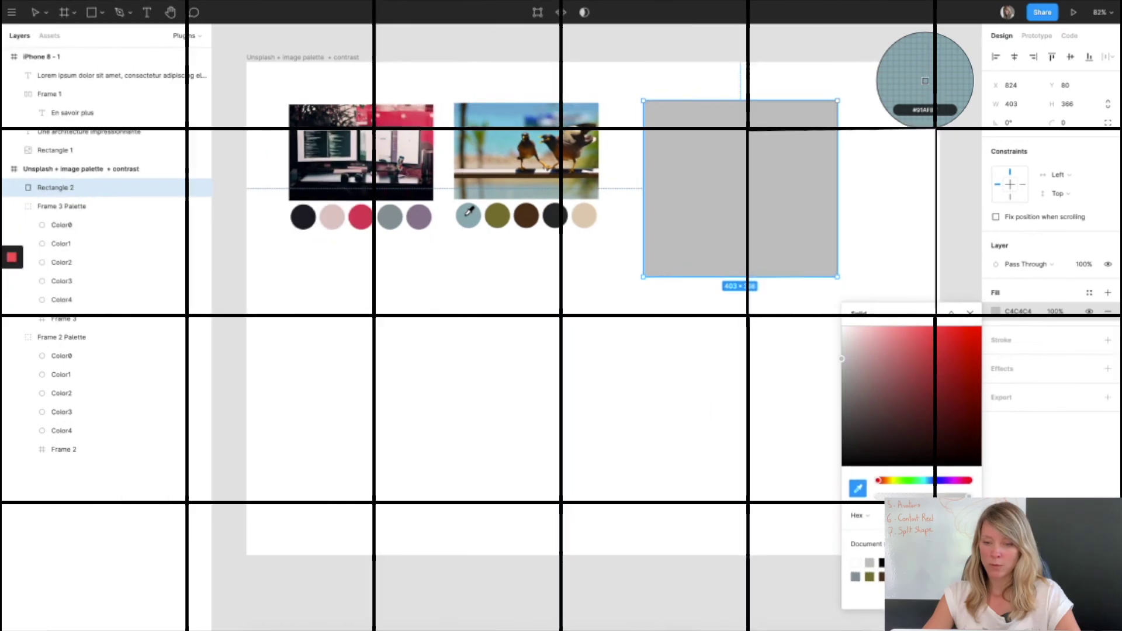
Step: Fill the large rectangle with the blue-grey of the bird photo's palette and overlay a 264 × 253 text box of generated Lorem ipsum
{"action": "left_click", "coordinate": [469, 212]}
{"action": "left_click", "coordinate": [971, 322]}
{"action": "left_click_drag", "start_coordinate": [667, 121], "coordinate": [793, 241]}
{"action": "right_click", "coordinate": [728, 144]}
{"action": "mouse_move", "coordinate": [754, 193]}
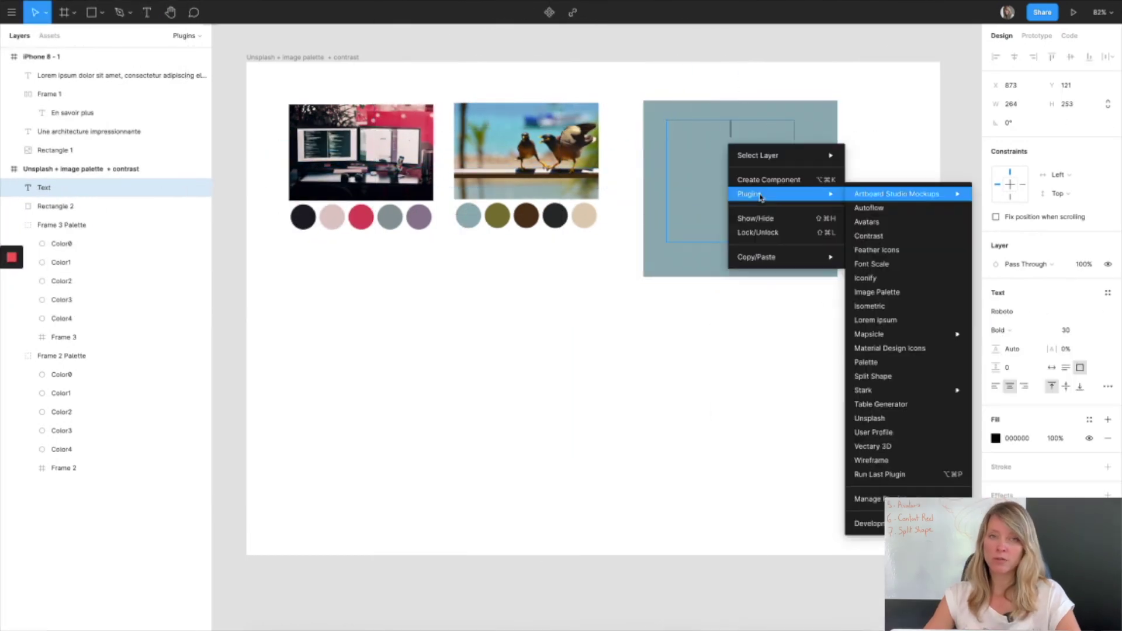
{"action": "left_click", "coordinate": [896, 321]}
{"action": "left_click", "coordinate": [532, 351]}
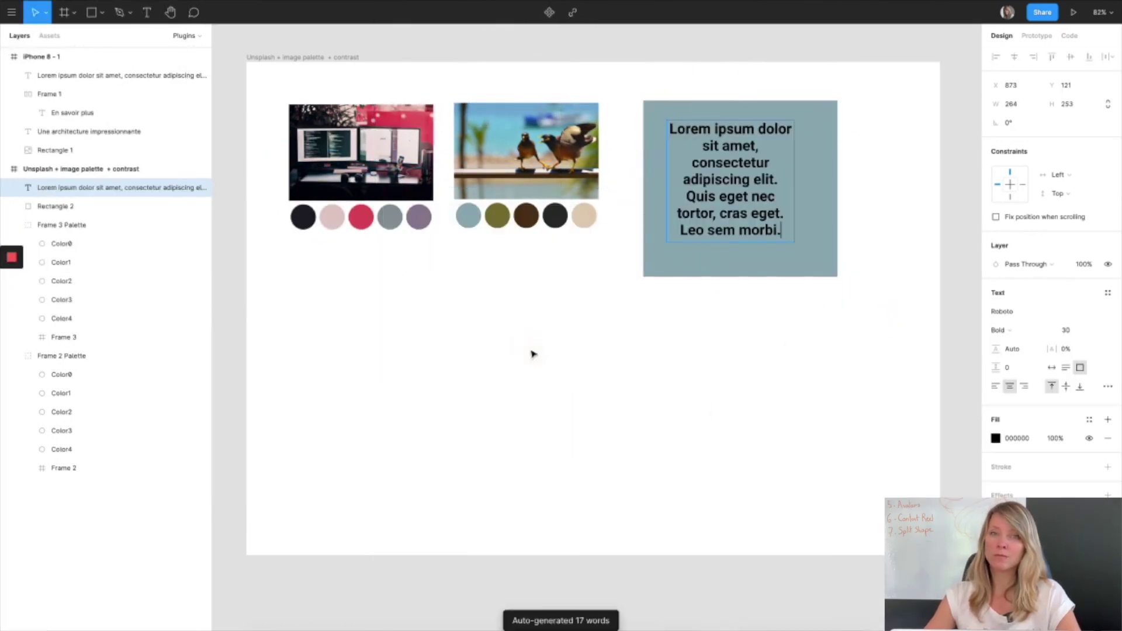
Step: Check the contrast between the black placeholder text and the blue-grey rectangle with the Stark plugin
{"action": "right_click", "coordinate": [686, 126]}
{"action": "mouse_move", "coordinate": [754, 329]}
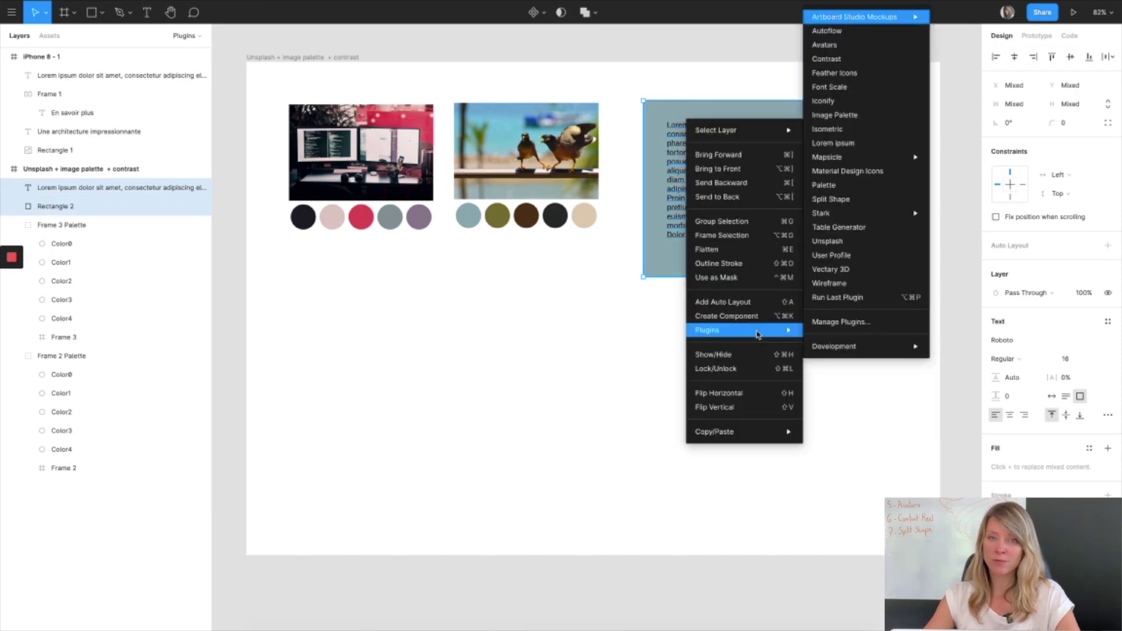
{"action": "mouse_move", "coordinate": [842, 216]}
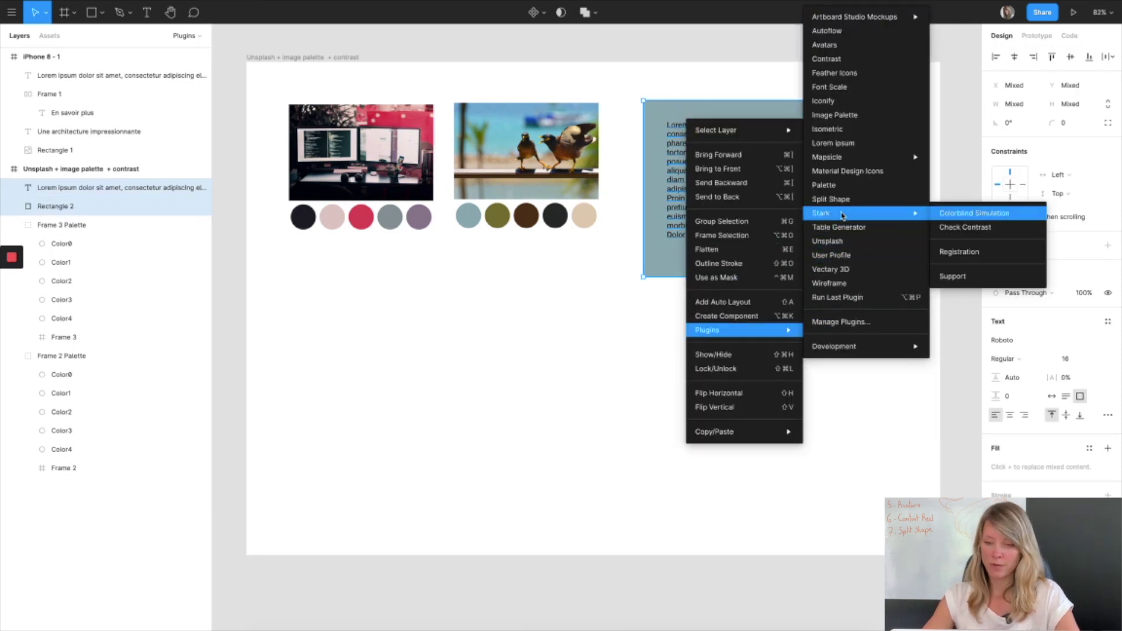
{"action": "left_click", "coordinate": [987, 229]}
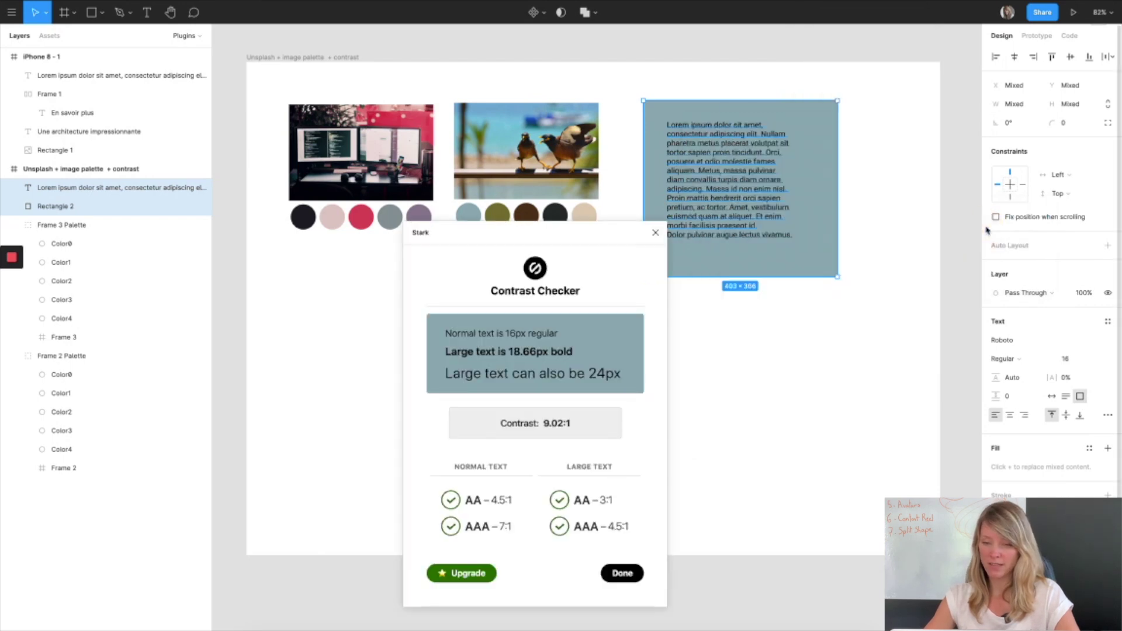
Step: Run Stark's contrast check on the white version of the placeholder text
{"action": "right_click", "coordinate": [710, 148]}
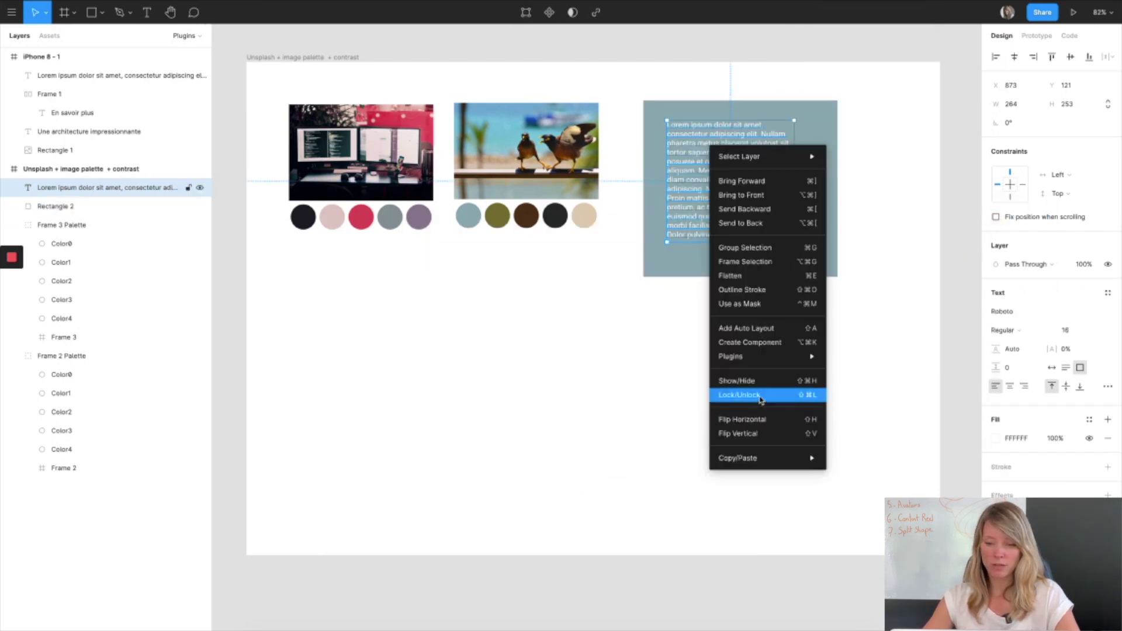
{"action": "mouse_move", "coordinate": [765, 357]}
{"action": "mouse_move", "coordinate": [881, 227]}
{"action": "left_click", "coordinate": [987, 239]}
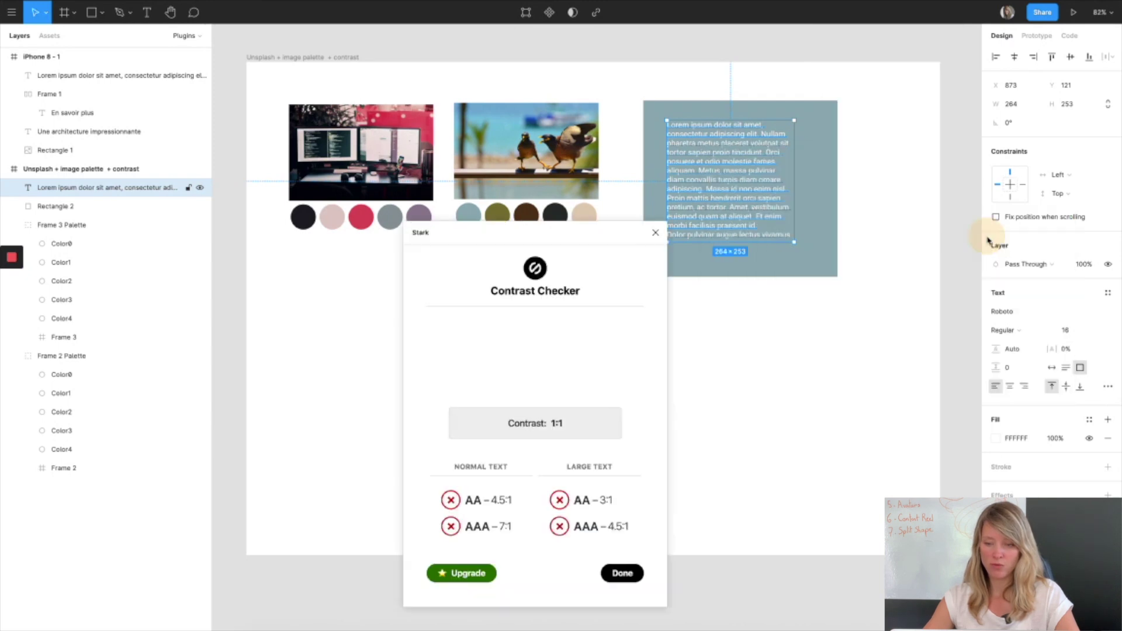
{"action": "left_click", "coordinate": [664, 272]}
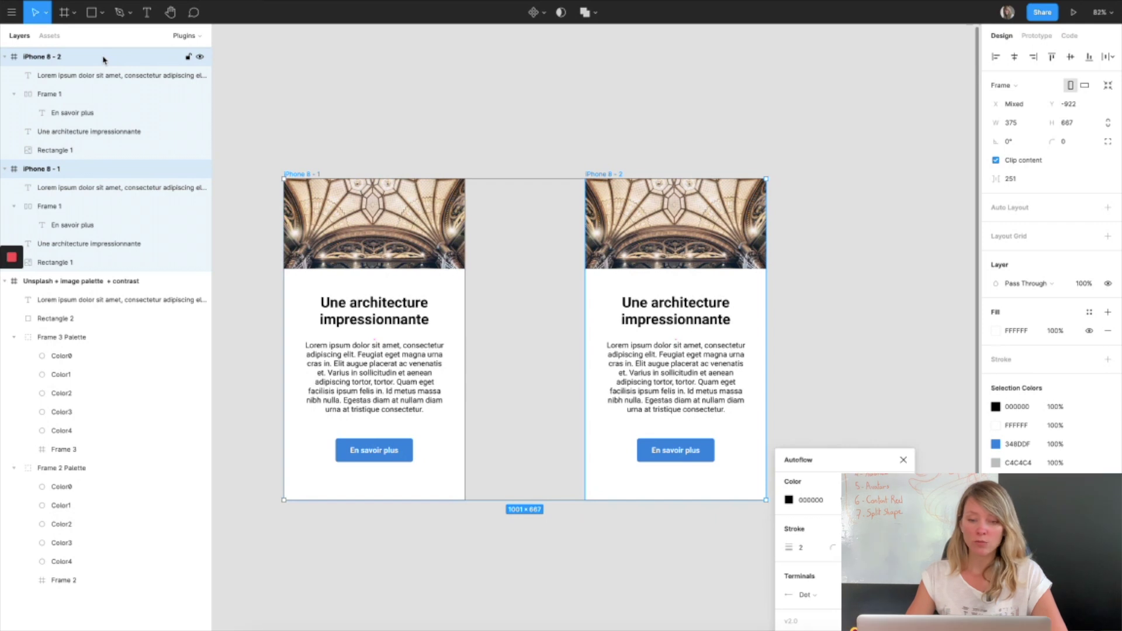
Step: Connect the iPhone 8 - 1 frame to the iPhone 8 - 2 frame with an Autoflow arrow
{"action": "left_click", "coordinate": [298, 176]}
{"action": "left_click", "coordinate": [603, 180], "text": "shift"}
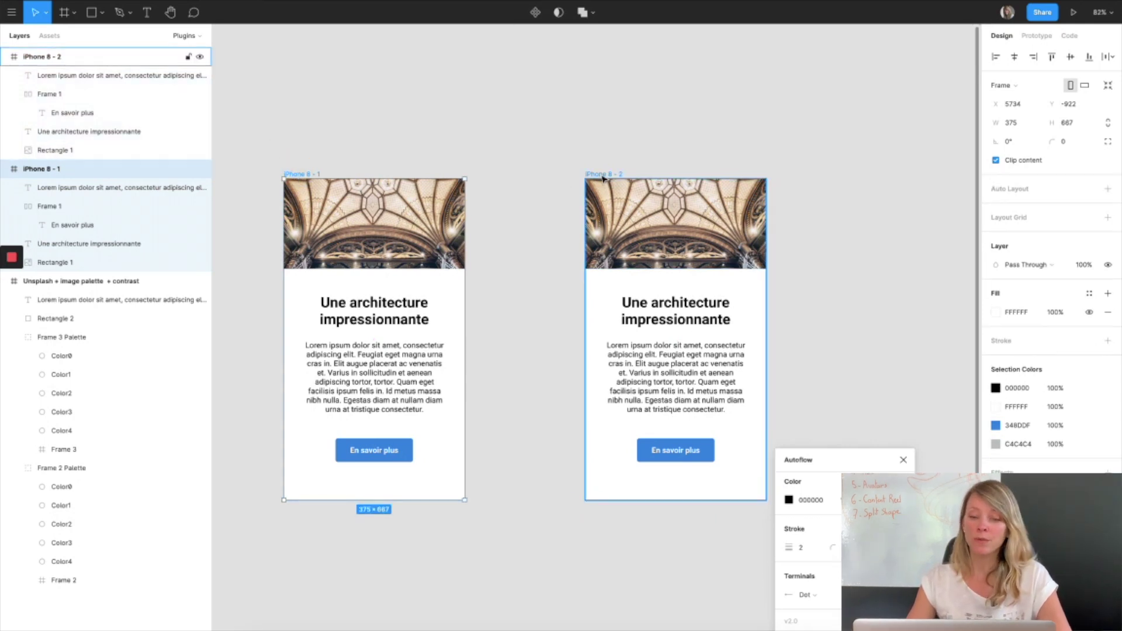
Step: Duplicate the iPhone 8 - 2 frame to its upper right and delete the automatic connector between the two
{"action": "scroll", "coordinate": [500, 141], "scroll_direction": "right", "scroll_amount": 5}
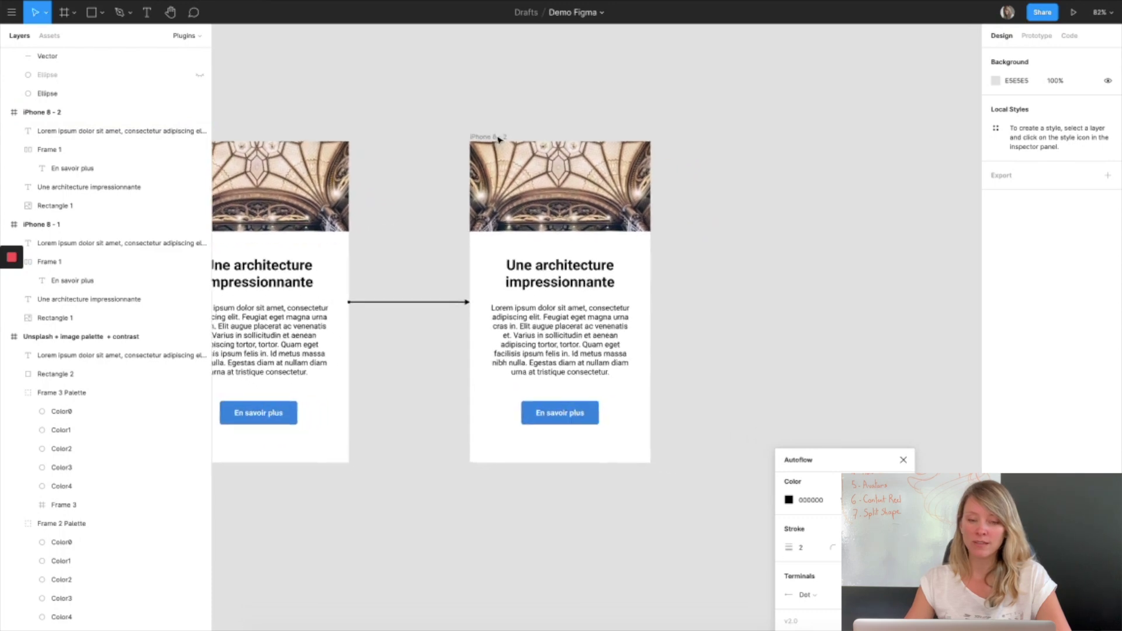
{"action": "left_click", "coordinate": [475, 124]}
{"action": "key", "text": "ctrl+d"}
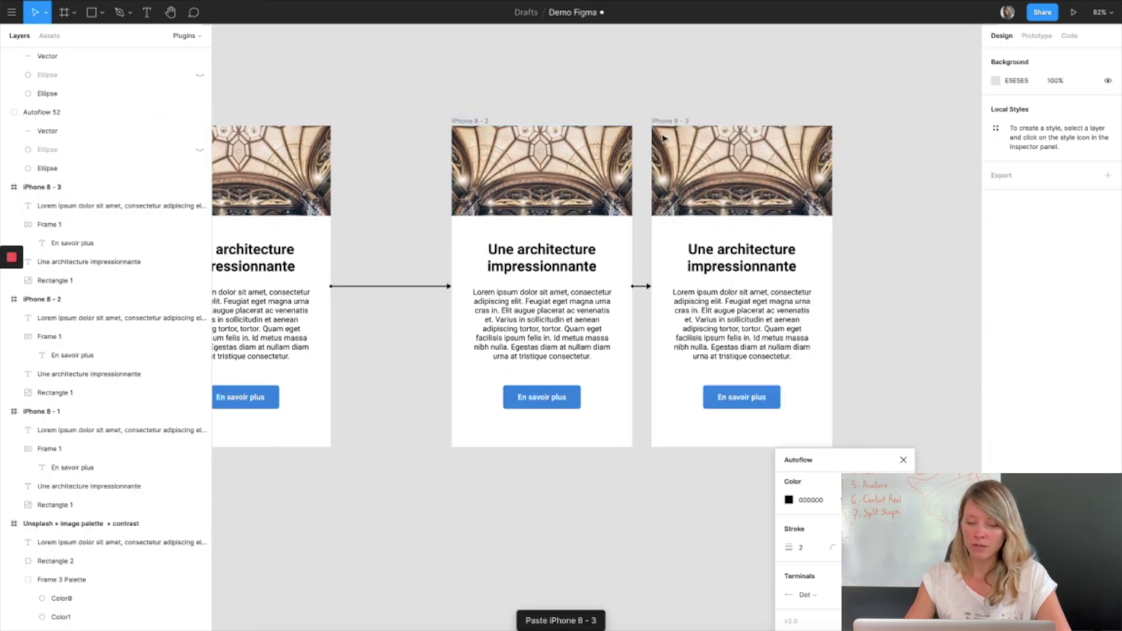
{"action": "scroll", "coordinate": [818, 218], "scroll_direction": "up", "scroll_amount": 4}
{"action": "scroll", "coordinate": [818, 217], "scroll_direction": "right", "scroll_amount": 2}
{"action": "left_click_drag", "start_coordinate": [610, 238], "coordinate": [688, 50]}
{"action": "left_click", "coordinate": [591, 409]}
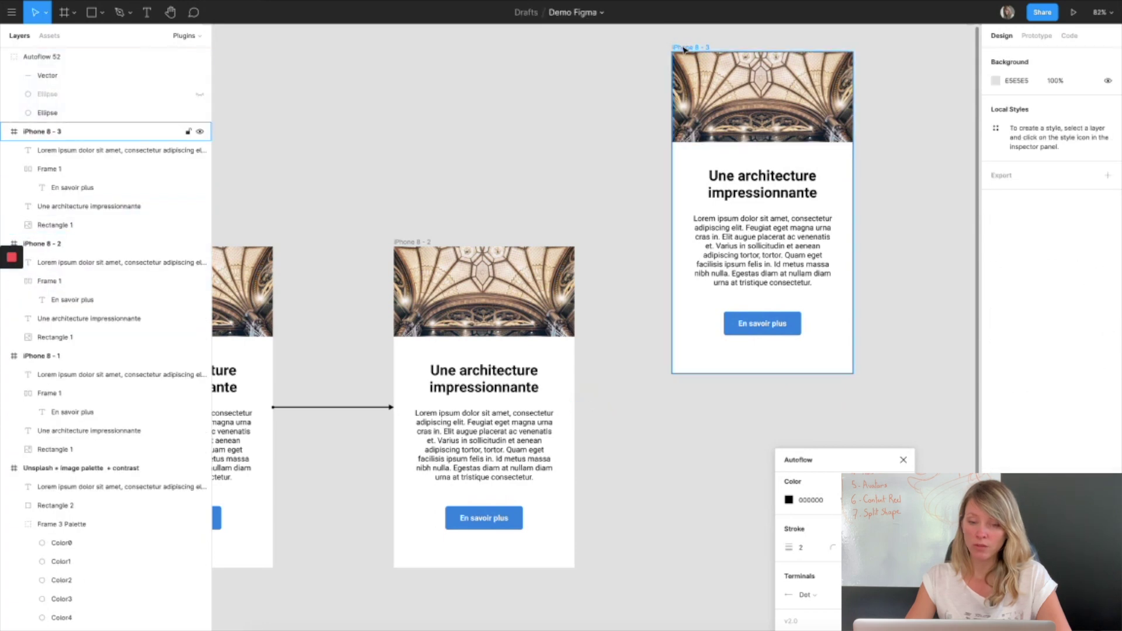
Step: Adjust the height of the iPhone 8 - 3 frame and connect iPhone 8 - 2 to it with an Autoflow arrow
{"action": "scroll", "coordinate": [672, 140], "scroll_direction": "up", "scroll_amount": 3}
{"action": "mouse_move", "coordinate": [675, 133]}
{"action": "left_mouse_down"}
{"action": "mouse_move", "coordinate": [676, 20]}
{"action": "mouse_move", "coordinate": [676, 150]}
{"action": "left_mouse_up"}
{"action": "scroll", "coordinate": [496, 151], "scroll_direction": "down", "scroll_amount": 5}
{"action": "scroll", "coordinate": [496, 151], "scroll_direction": "right", "scroll_amount": 2}
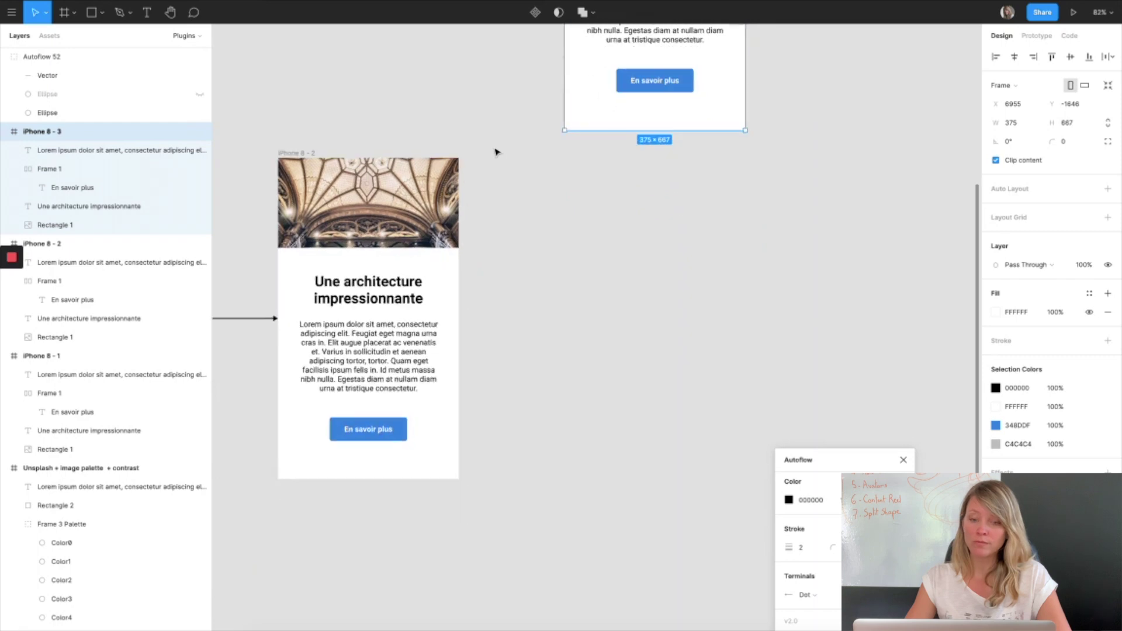
{"action": "scroll", "coordinate": [496, 151], "scroll_direction": "up", "scroll_amount": 5}
{"action": "scroll", "coordinate": [496, 150], "scroll_direction": "right", "scroll_amount": 1}
{"action": "mouse_move", "coordinate": [541, 94]}
{"action": "left_mouse_down"}
{"action": "mouse_move", "coordinate": [555, 258]}
{"action": "mouse_move", "coordinate": [558, 216]}
{"action": "left_mouse_up"}
{"action": "scroll", "coordinate": [418, 278], "scroll_direction": "down", "scroll_amount": 5}
{"action": "left_click", "coordinate": [253, 278], "text": "shift"}
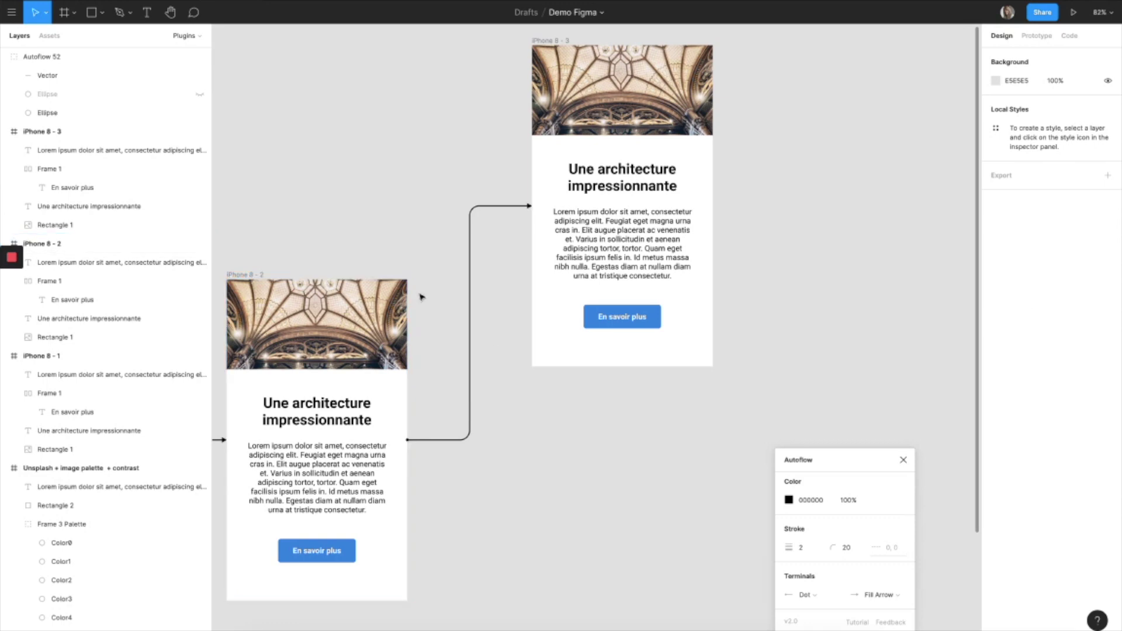
Step: Duplicate the iPhone 8 - 3 frame and place the copy further to its right, leaving a gap for a connector
{"action": "scroll", "coordinate": [496, 350], "scroll_direction": "down", "scroll_amount": 3}
{"action": "scroll", "coordinate": [496, 351], "scroll_direction": "right", "scroll_amount": 1}
{"action": "scroll", "coordinate": [496, 350], "scroll_direction": "up", "scroll_amount": 4}
{"action": "left_click", "coordinate": [520, 295]}
{"action": "key", "text": "ctrl+d"}
{"action": "scroll", "coordinate": [720, 107], "scroll_direction": "up", "scroll_amount": 1}
{"action": "scroll", "coordinate": [720, 107], "scroll_direction": "right", "scroll_amount": 1}
{"action": "scroll", "coordinate": [720, 107], "scroll_direction": "right", "scroll_amount": 5}
{"action": "left_click_drag", "start_coordinate": [485, 78], "coordinate": [554, 81]}
Step: Delete the short connector beside iPhone 8 - 3 and link iPhone 8 - 3 to iPhone 8 - 4 with Autoflow
{"action": "left_click", "coordinate": [463, 244]}
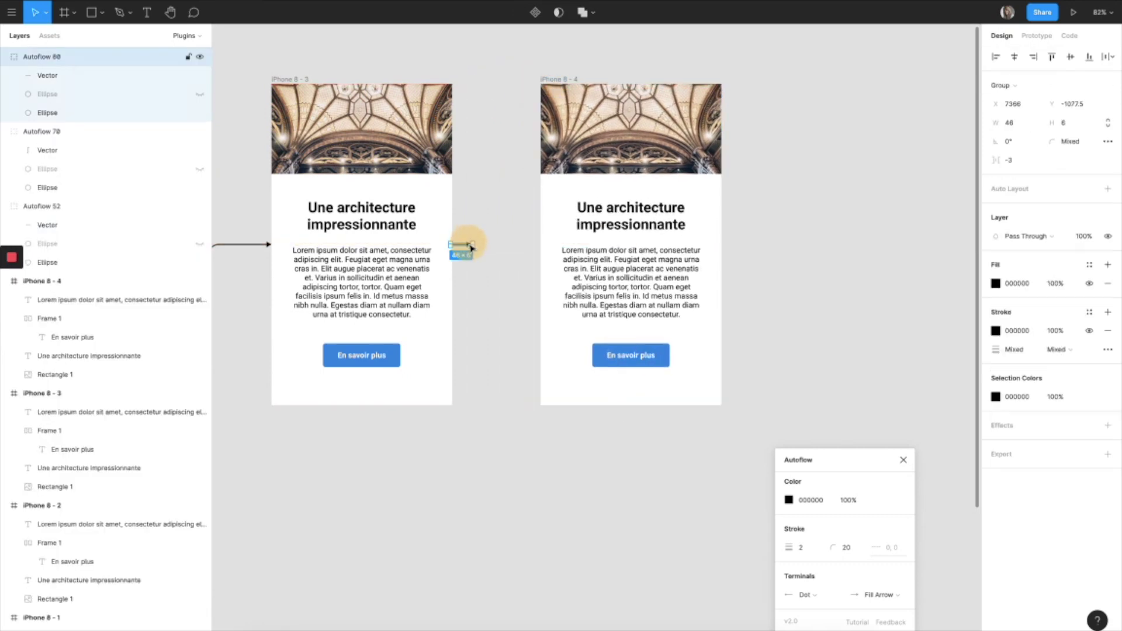
{"action": "left_click", "coordinate": [87, 319]}
{"action": "left_click", "coordinate": [478, 52]}
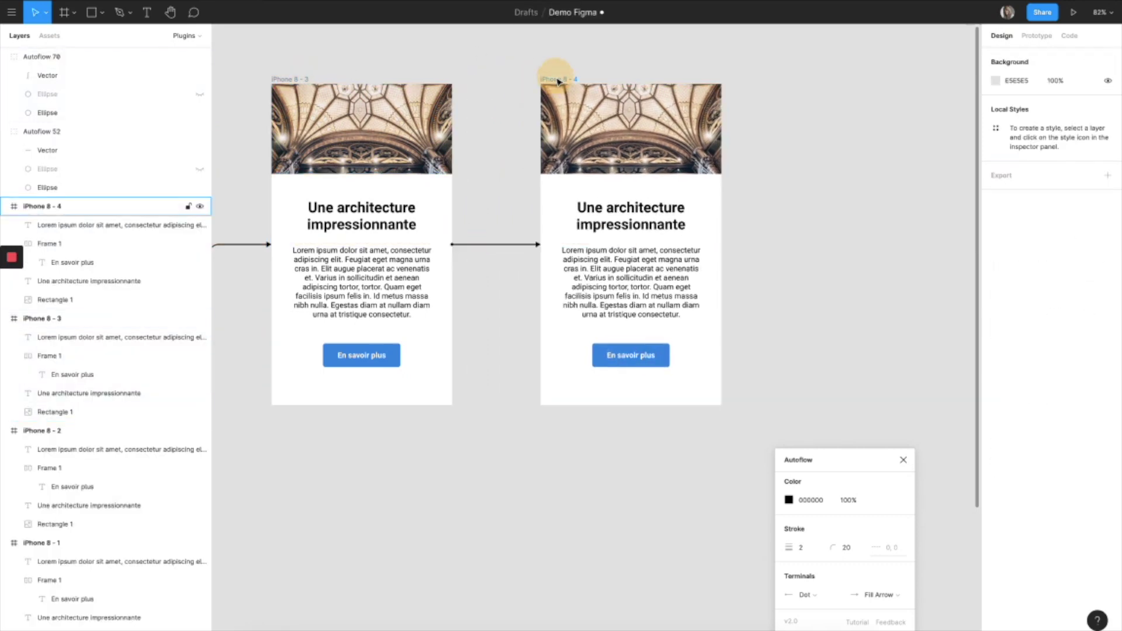
Step: Duplicate the iPhone 8 - 4 frame directly beside the original
{"action": "scroll", "coordinate": [543, 78], "scroll_direction": "right", "scroll_amount": 5}
{"action": "left_click", "coordinate": [402, 72]}
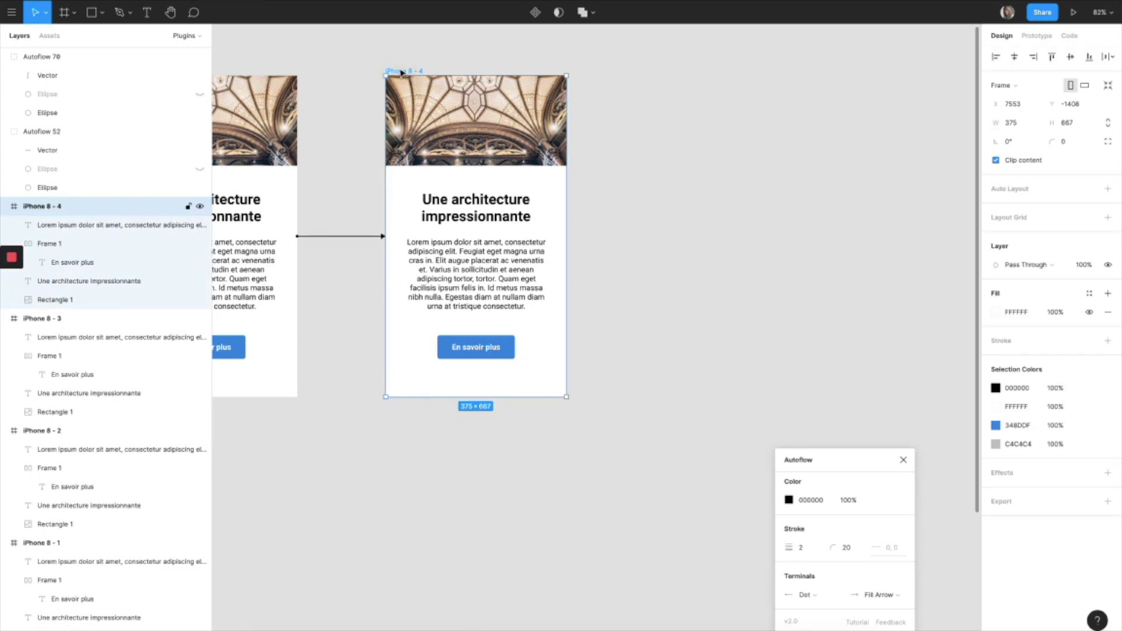
{"action": "key", "text": "ctrl+d"}
Step: Add another copy of the iPhone screen and place it below the iPhone 8 - 3 frame
{"action": "scroll", "coordinate": [602, 239], "scroll_direction": "down", "scroll_amount": 6}
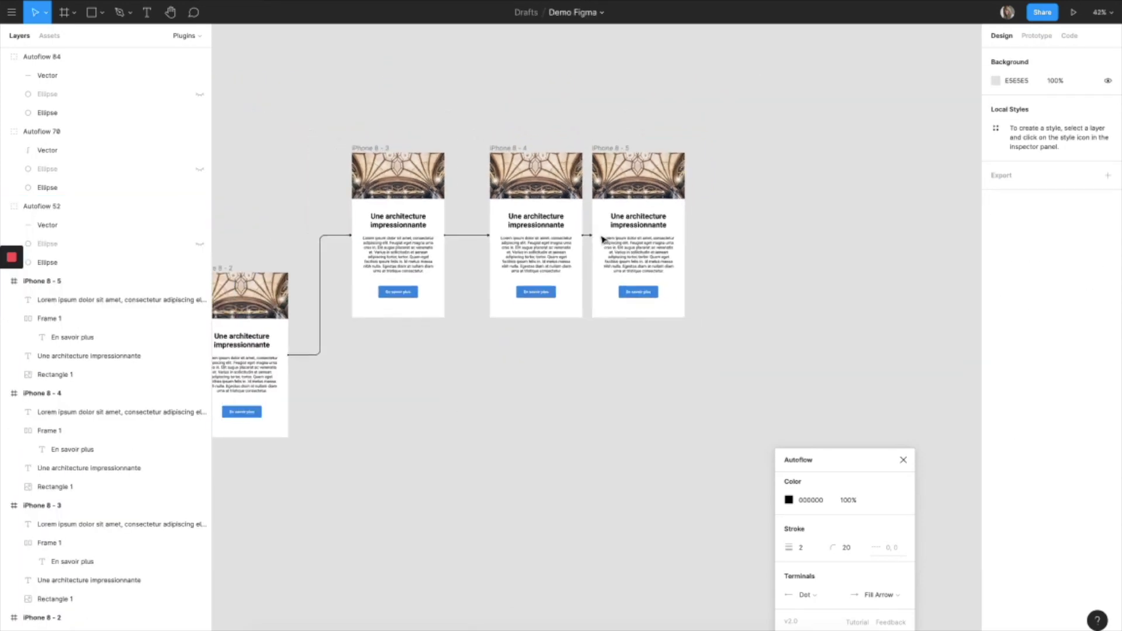
{"action": "scroll", "coordinate": [602, 239], "scroll_direction": "down", "scroll_amount": 2}
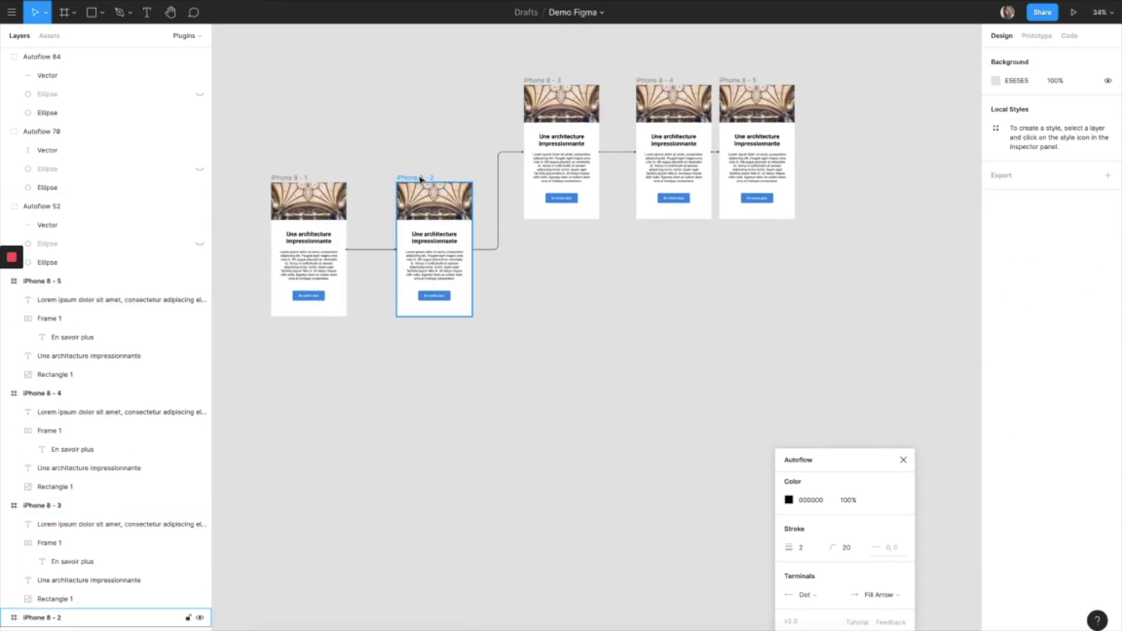
{"action": "key", "text": "ctrl+d"}
{"action": "left_click_drag", "start_coordinate": [815, 82], "coordinate": [543, 268]}
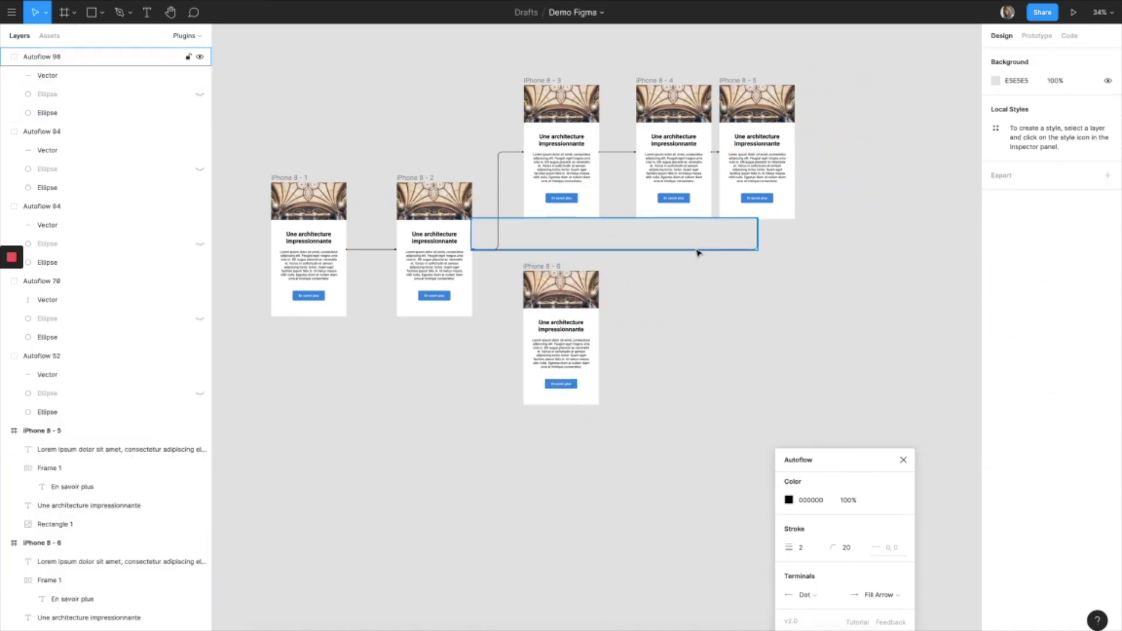
Step: Delete the stray automatic connector and link iPhone 8 - 2 to the iPhone 8 - 6 frame with Autoflow
{"action": "left_click", "coordinate": [120, 56]}
{"action": "key", "text": "Delete"}
{"action": "left_click", "coordinate": [420, 177]}
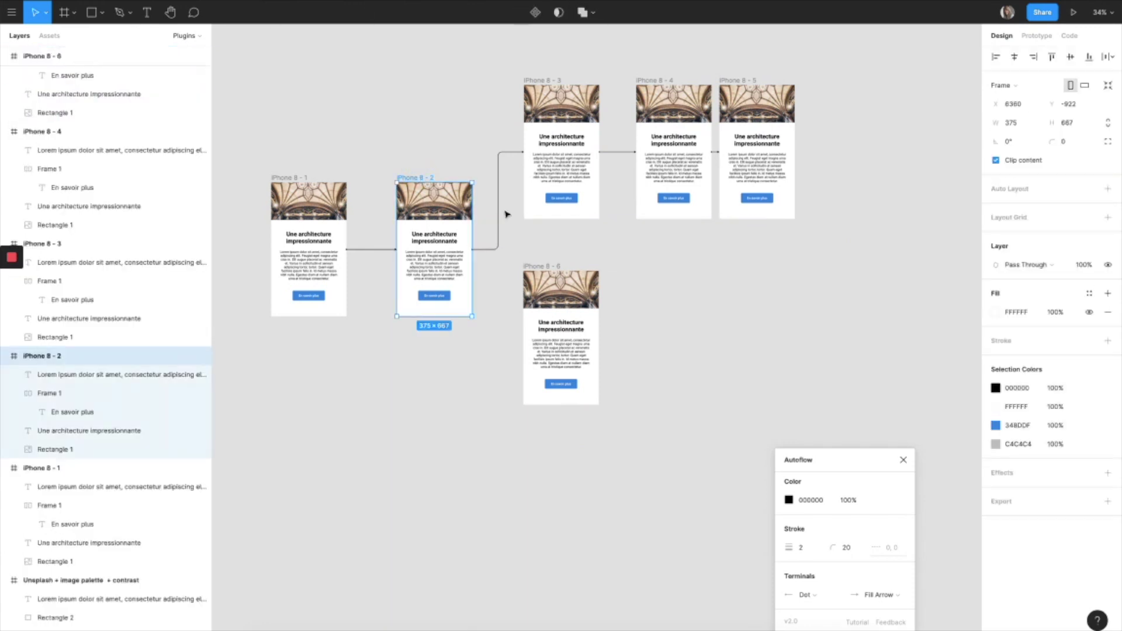
{"action": "left_click", "coordinate": [533, 272], "text": "shift"}
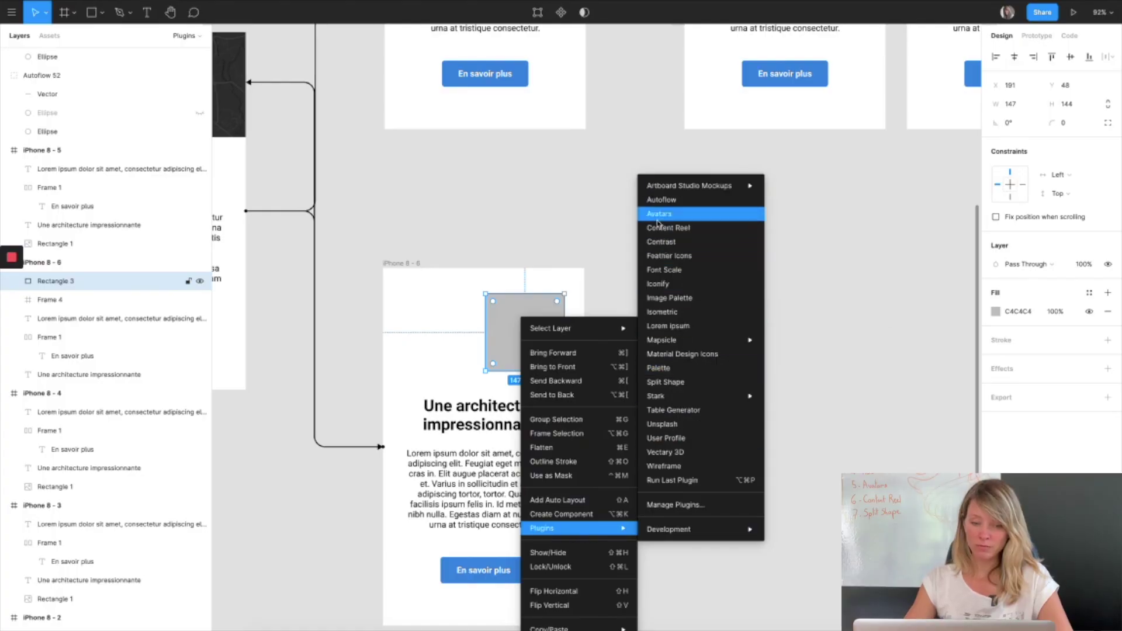
Step: Fill the grey 147 × 144 rectangle in the iPhone 8 - 6 frame with a portrait from the Avatars plugin
{"action": "left_click", "coordinate": [659, 214]}
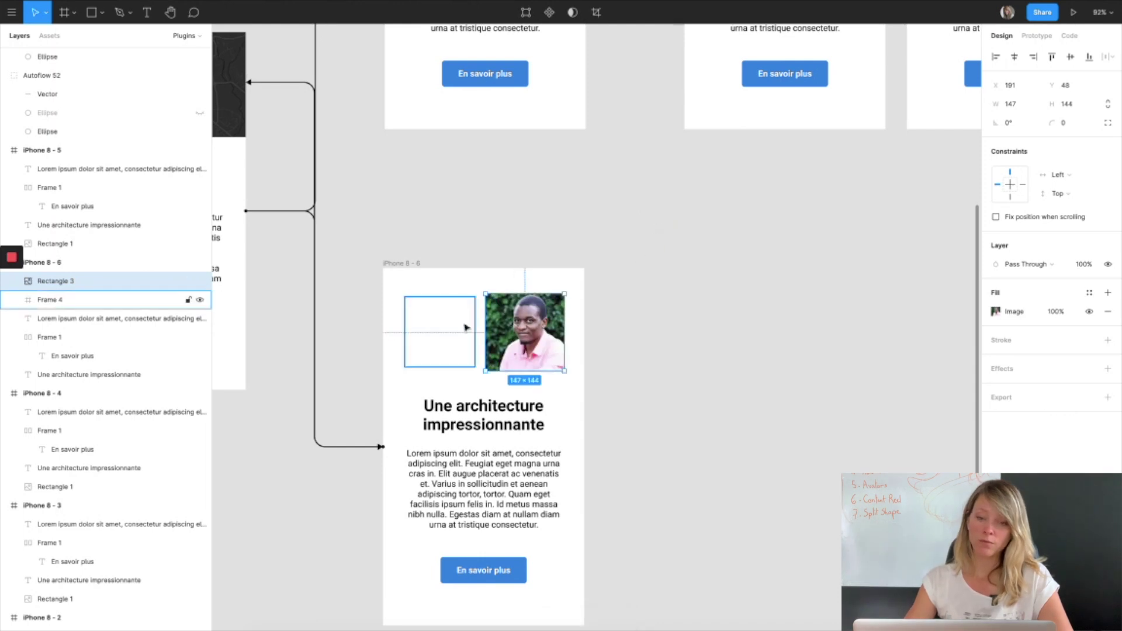
Step: Draw a circle about 102 × 102 beside the portrait in iPhone 8 - 6 and fill it with a photo from the Avatars plugin
{"action": "left_click", "coordinate": [102, 16]}
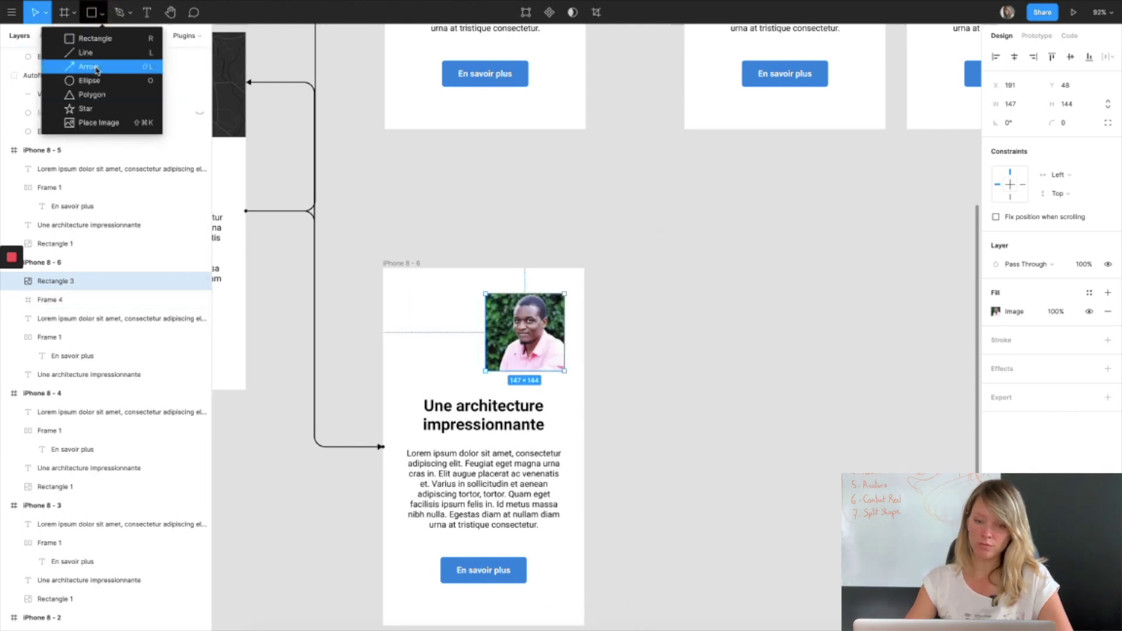
{"action": "left_click", "coordinate": [91, 78]}
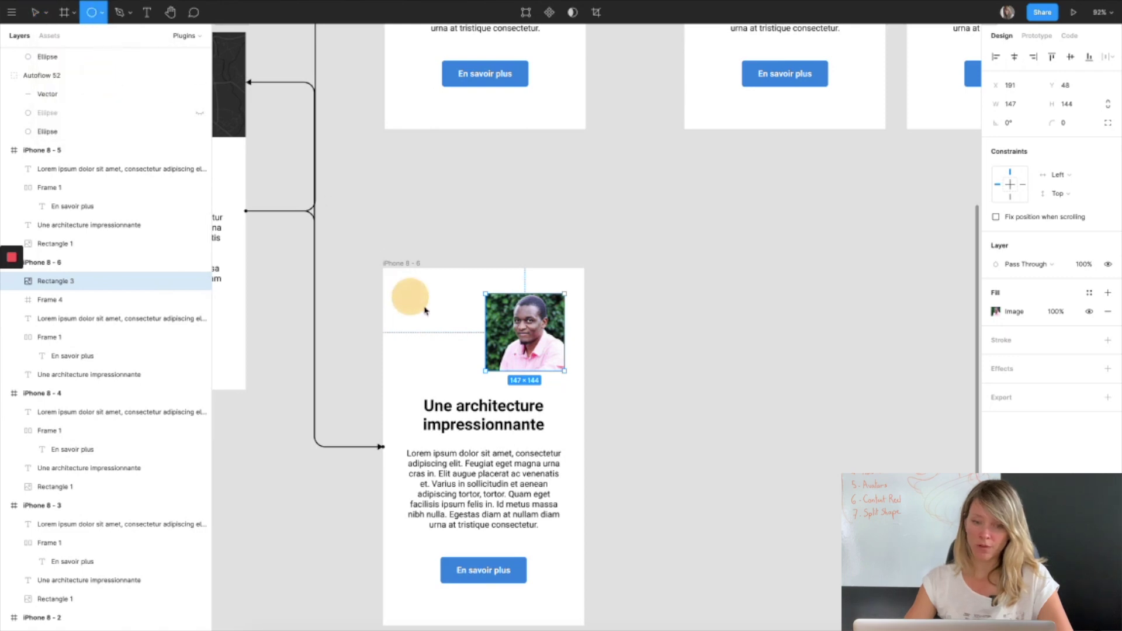
{"action": "left_click_drag", "start_coordinate": [425, 311], "coordinate": [452, 334]}
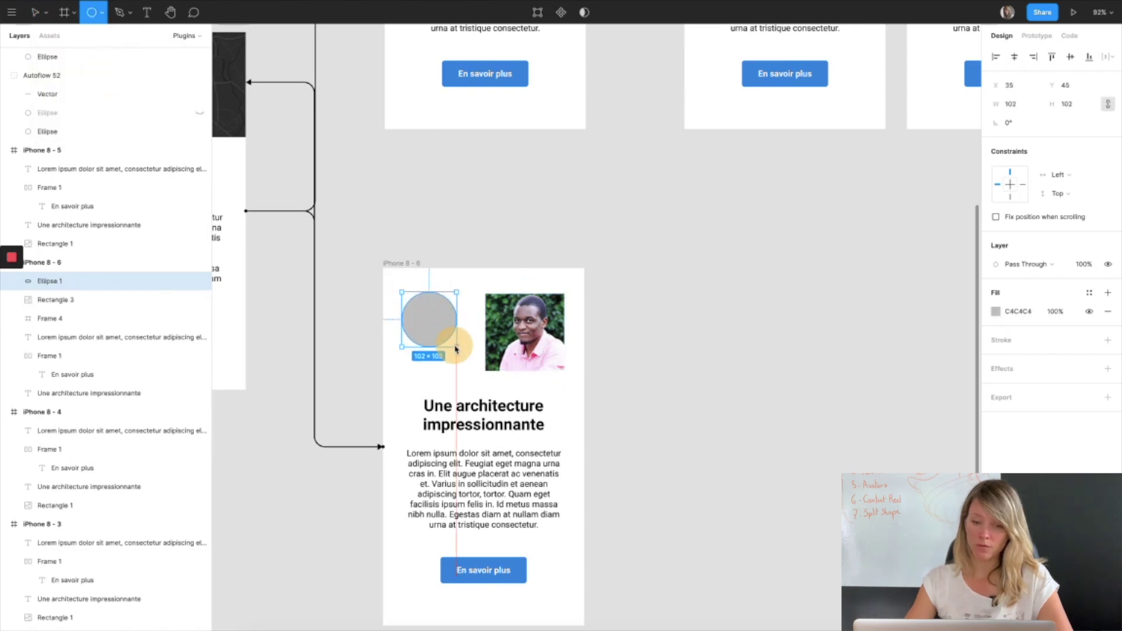
{"action": "right_click", "coordinate": [427, 326]}
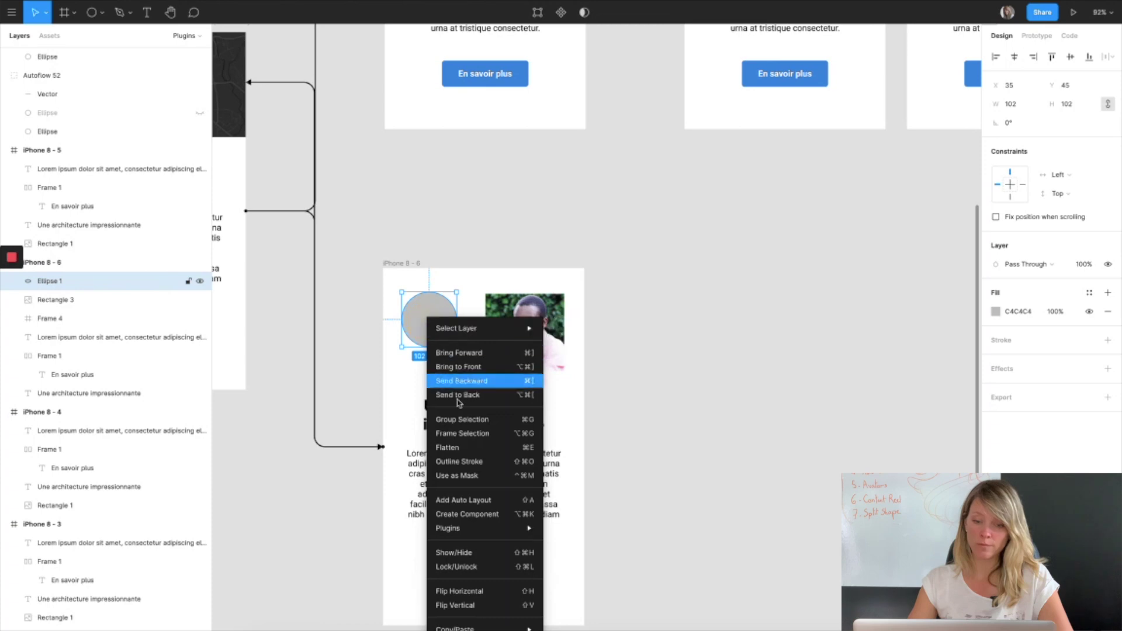
{"action": "mouse_move", "coordinate": [468, 528]}
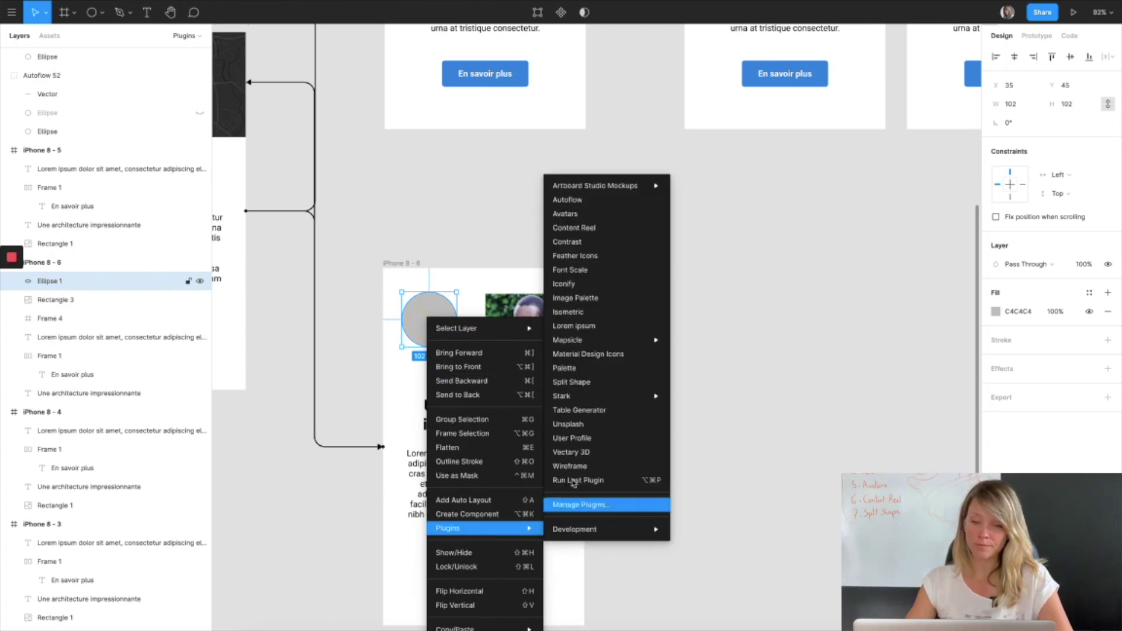
{"action": "left_click", "coordinate": [575, 216]}
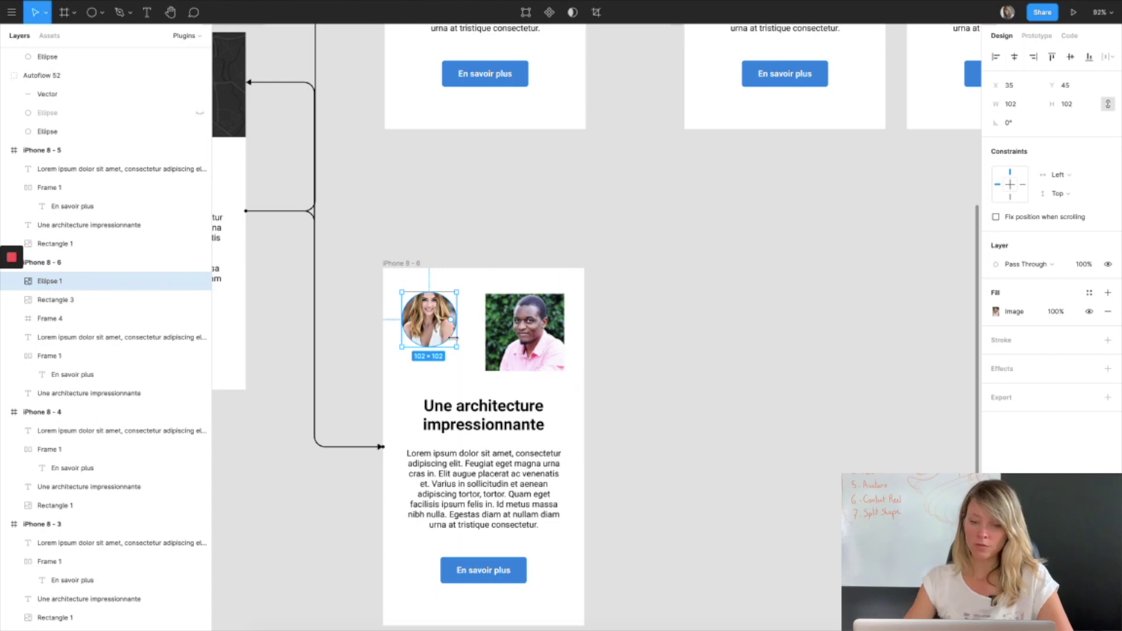
Step: Open the Content Reel plugin and fill the phone-number text in iPhone 8 - 6 with Numbers, U.S. Addresses, and Date & Time samples
{"action": "right_click", "coordinate": [555, 293]}
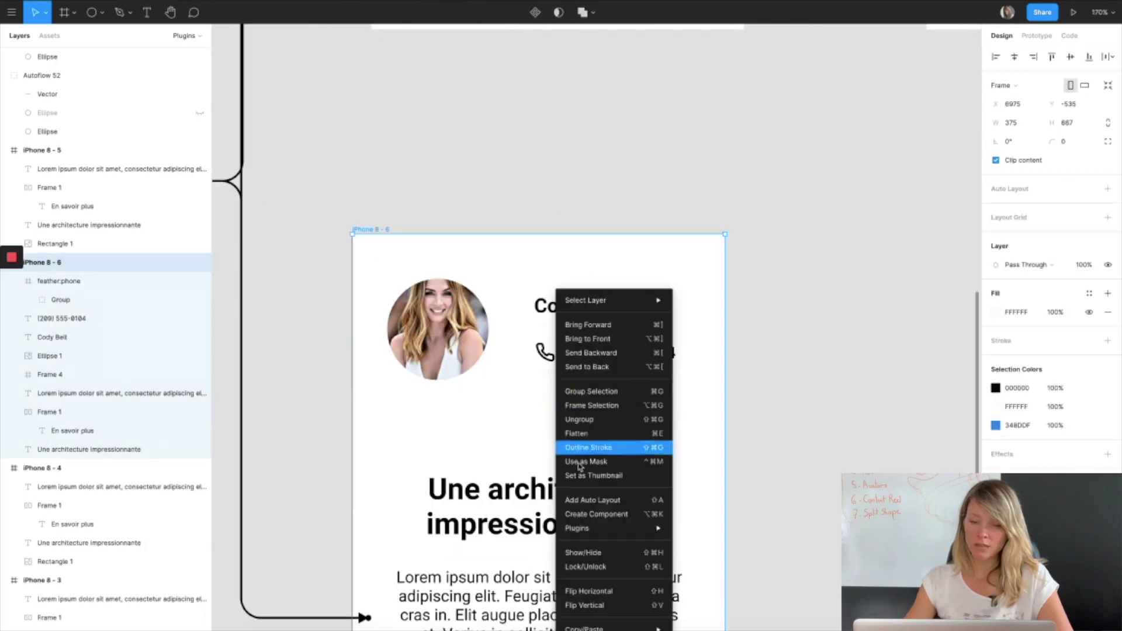
{"action": "mouse_move", "coordinate": [578, 531]}
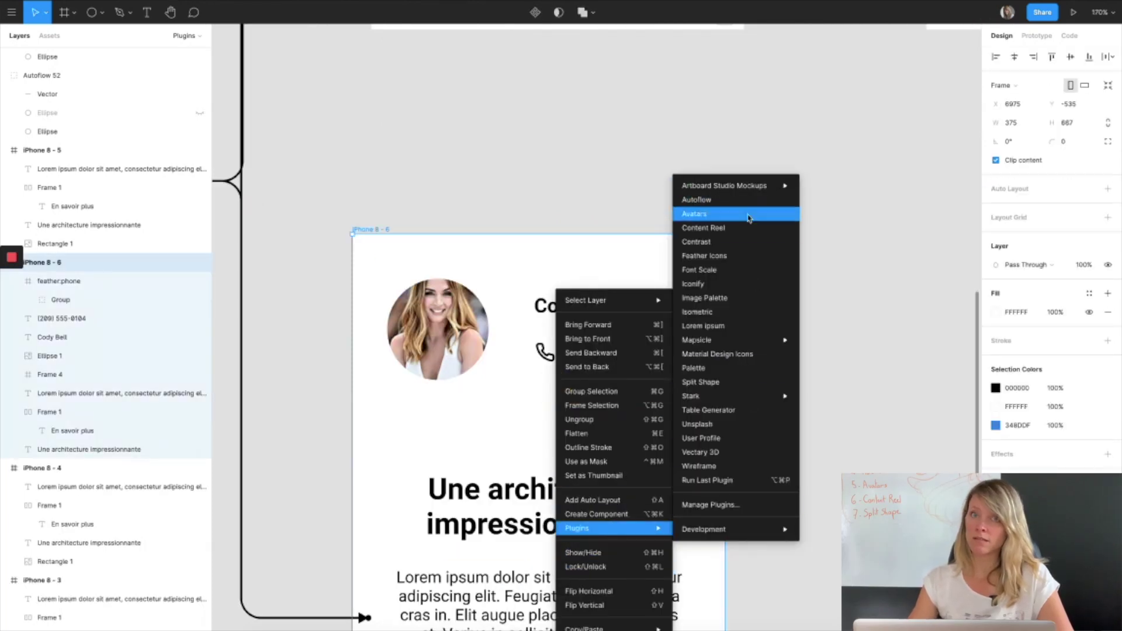
{"action": "left_click", "coordinate": [735, 230]}
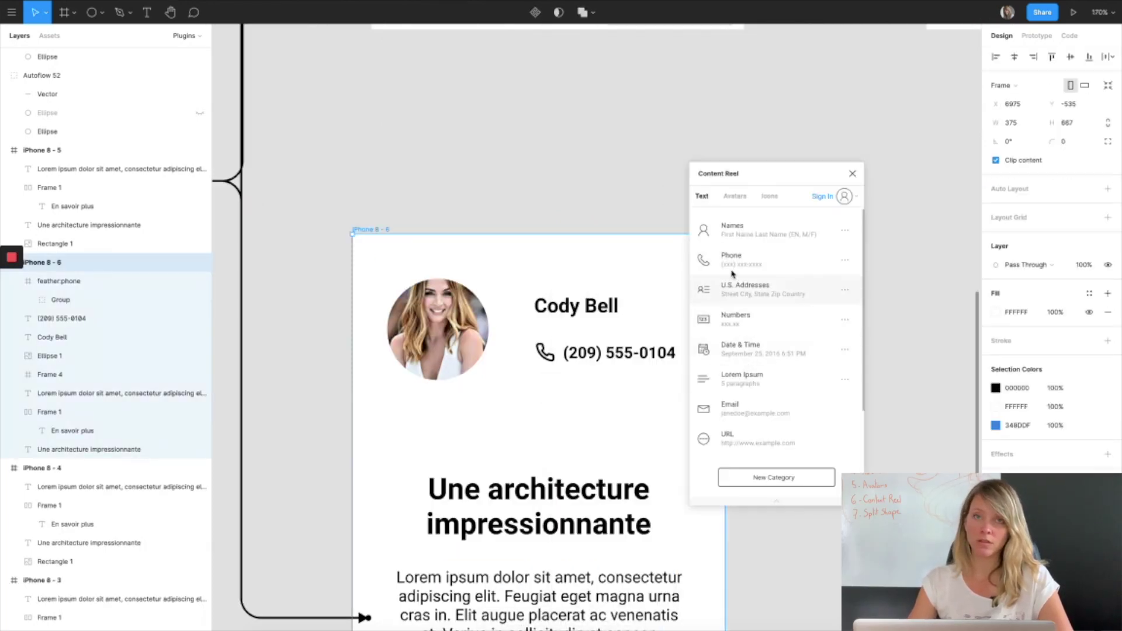
{"action": "left_click", "coordinate": [613, 351]}
{"action": "left_click", "coordinate": [734, 319]}
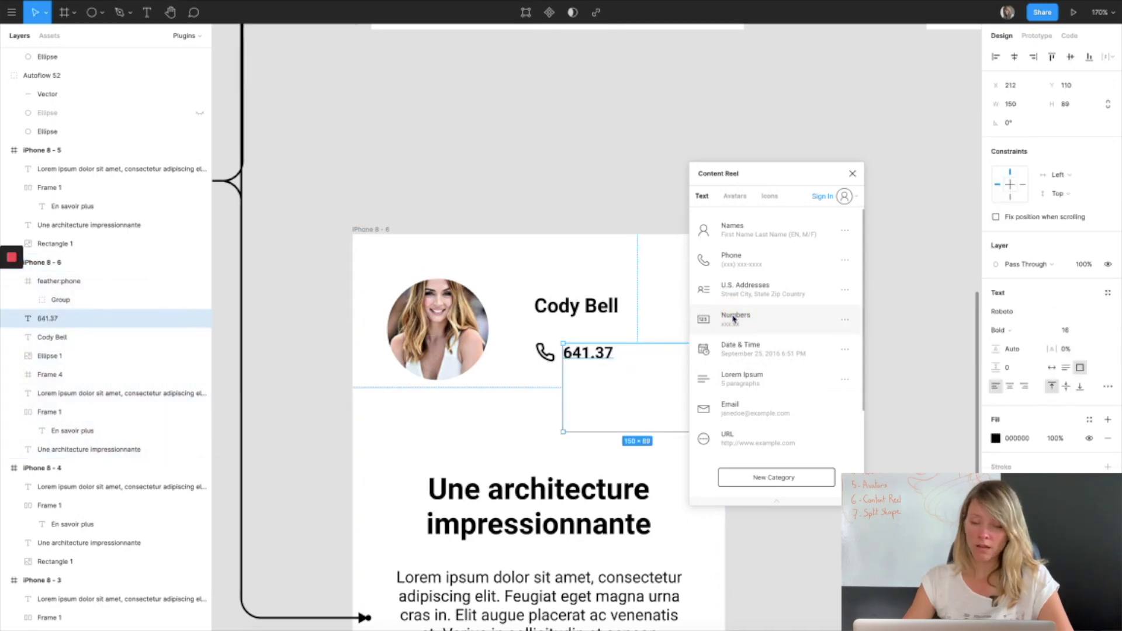
{"action": "left_click", "coordinate": [738, 290]}
{"action": "left_click", "coordinate": [742, 350]}
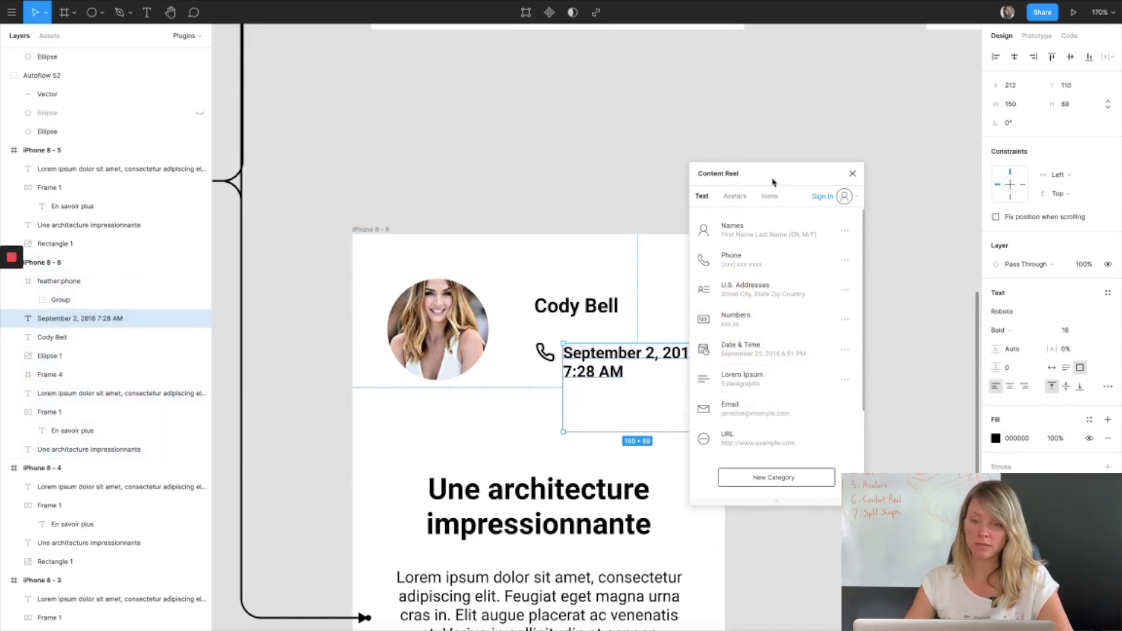
Step: Try Email, URL, Lorem Ipsum and Numbers content in the same text, finishing with a Phone sample from Content Reel
{"action": "left_click_drag", "start_coordinate": [768, 174], "coordinate": [851, 113]}
{"action": "left_click", "coordinate": [819, 351]}
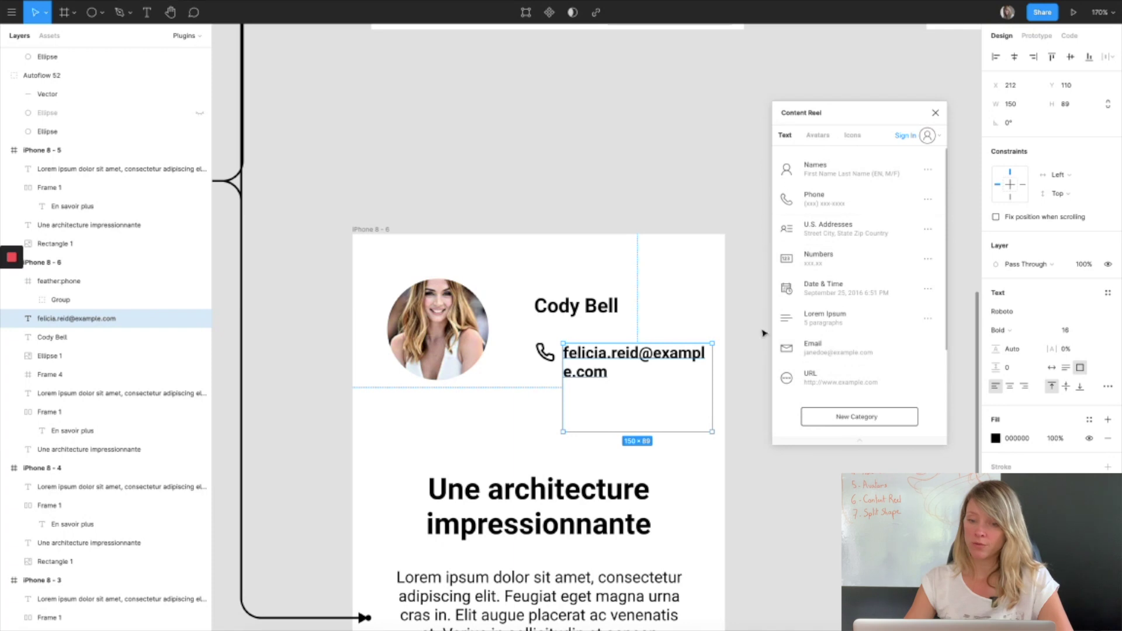
{"action": "left_click", "coordinate": [816, 380]}
{"action": "left_click", "coordinate": [825, 317]}
{"action": "left_click", "coordinate": [825, 317]}
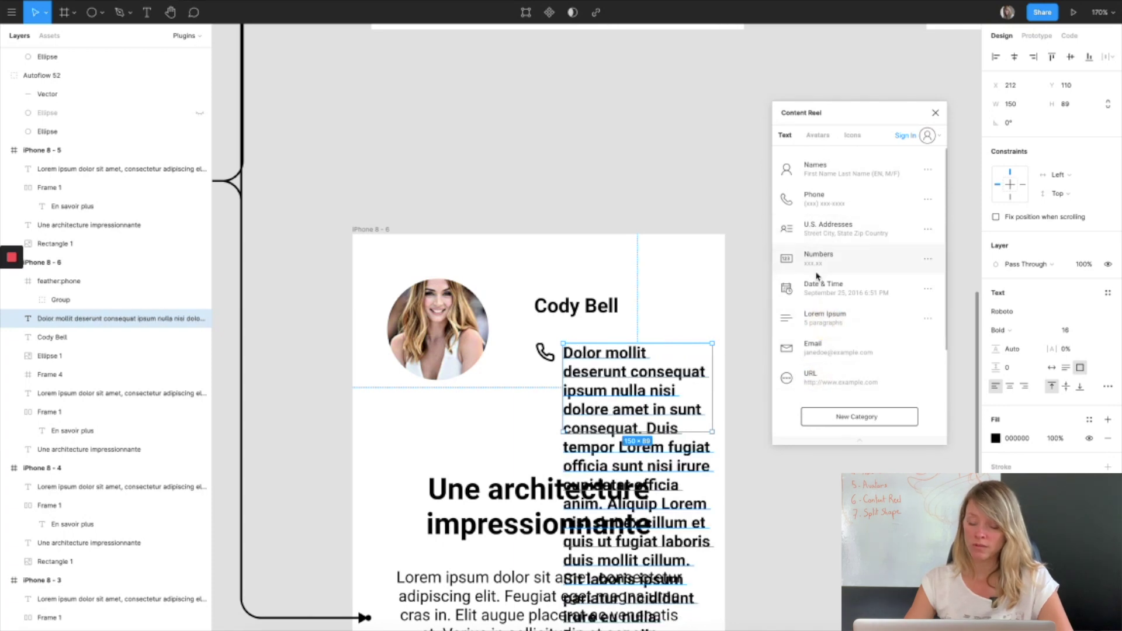
{"action": "left_click", "coordinate": [819, 255]}
{"action": "left_click", "coordinate": [820, 199]}
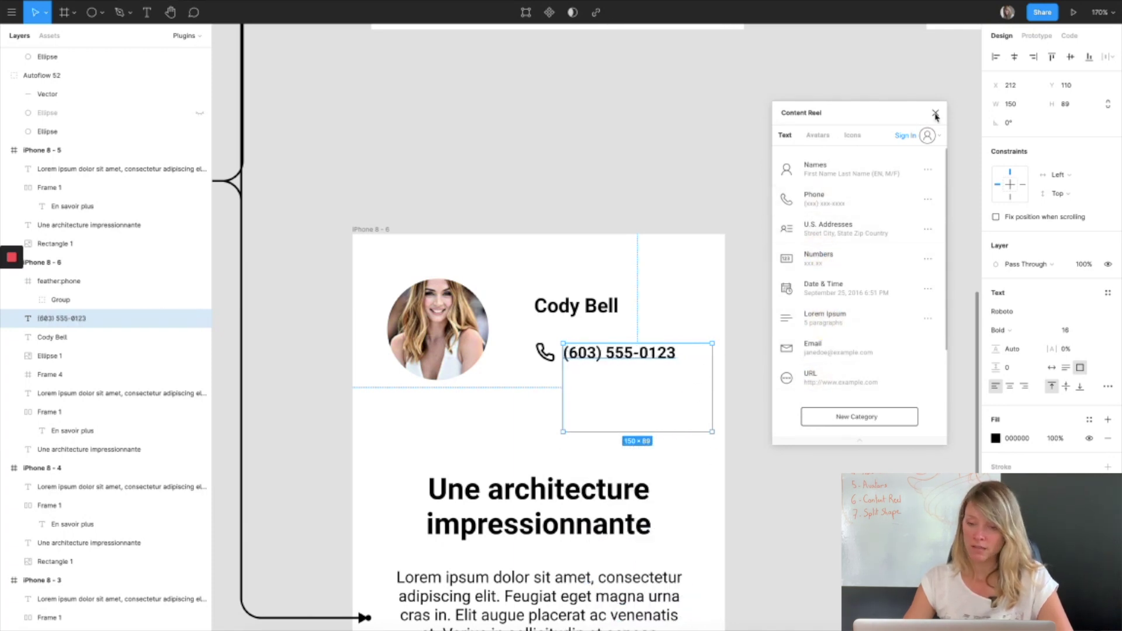
Step: Swap the circle's photo using Content Reel's Male, Male & Female and Female avatars, ending on Female, and show the plugin's icons
{"action": "left_click", "coordinate": [818, 137]}
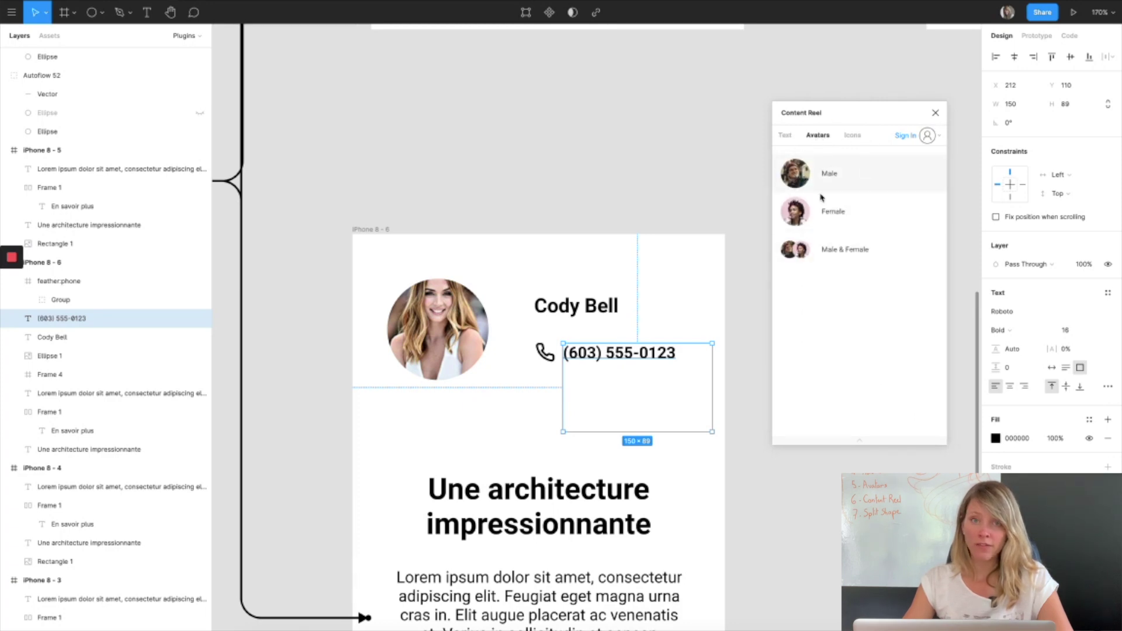
{"action": "left_click", "coordinate": [438, 327]}
{"action": "left_click", "coordinate": [831, 210]}
{"action": "left_click", "coordinate": [829, 174]}
{"action": "left_click", "coordinate": [842, 250]}
{"action": "left_click", "coordinate": [833, 220]}
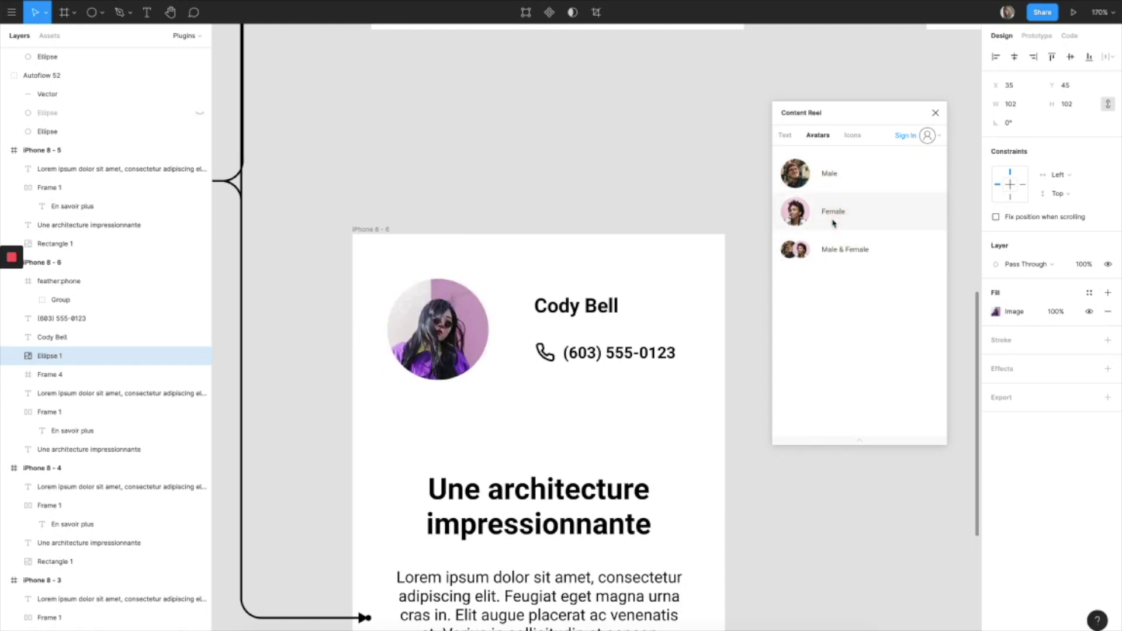
{"action": "left_click", "coordinate": [834, 211]}
{"action": "left_click", "coordinate": [852, 135]}
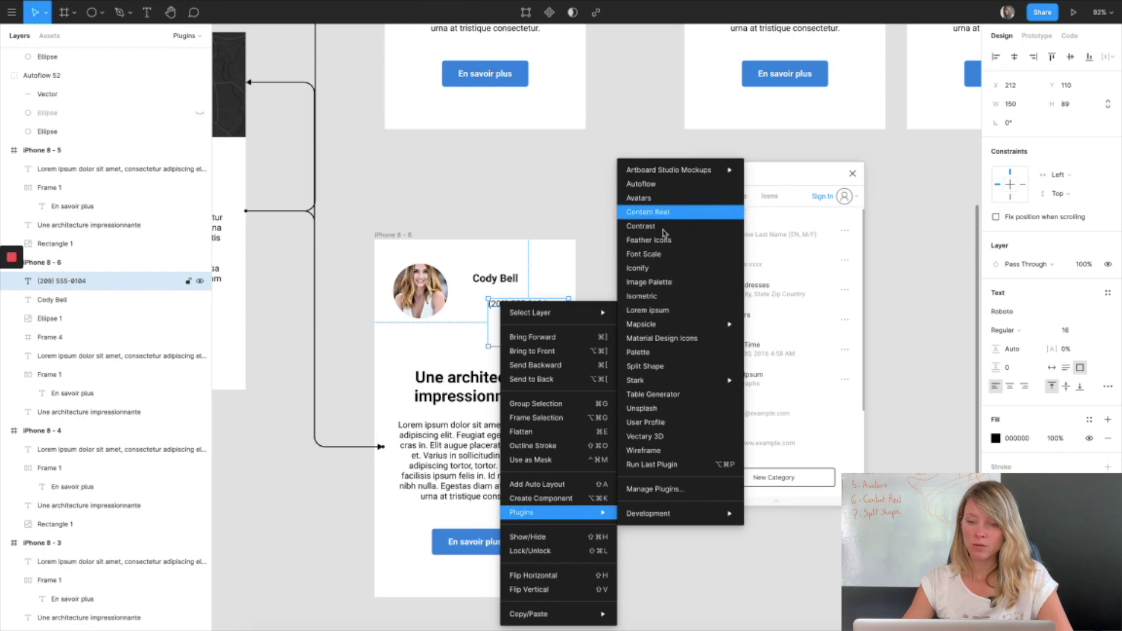
Step: Open the Iconify plugin, search for "phone" and choose an outlined handset icon from the results
{"action": "left_click", "coordinate": [659, 258]}
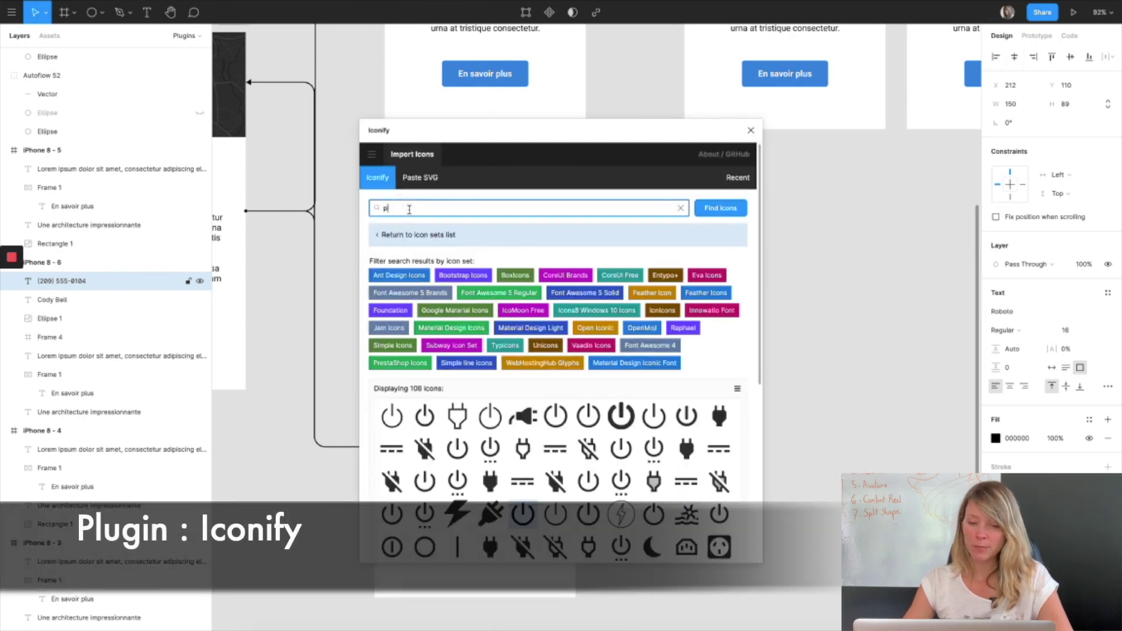
{"action": "key", "text": "Return"}
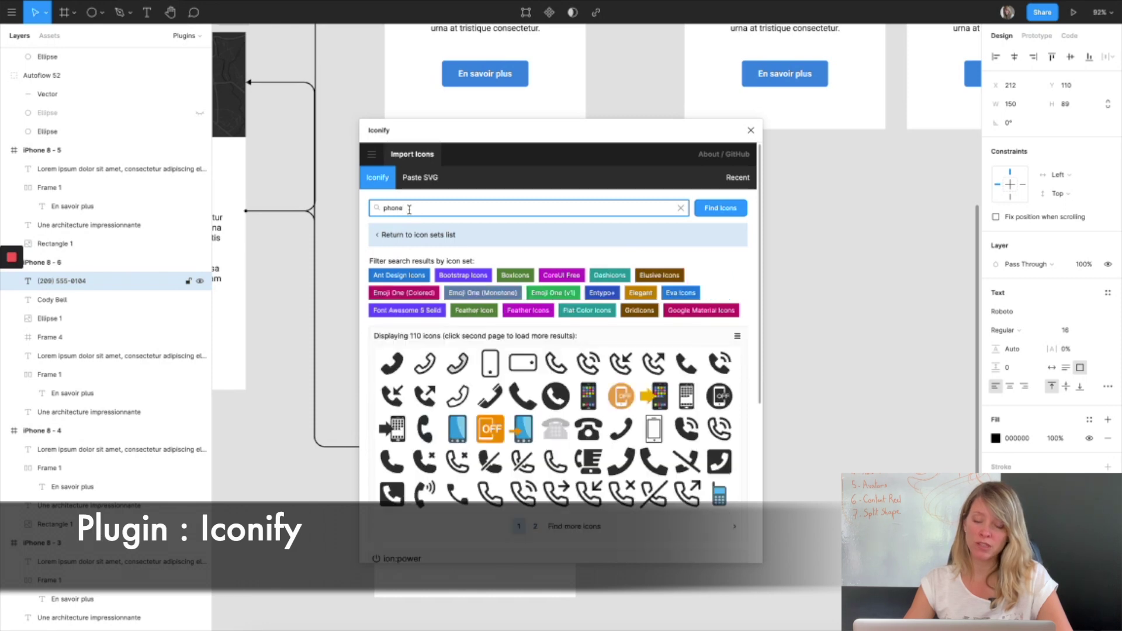
{"action": "scroll", "coordinate": [488, 381], "scroll_direction": "down", "scroll_amount": 3}
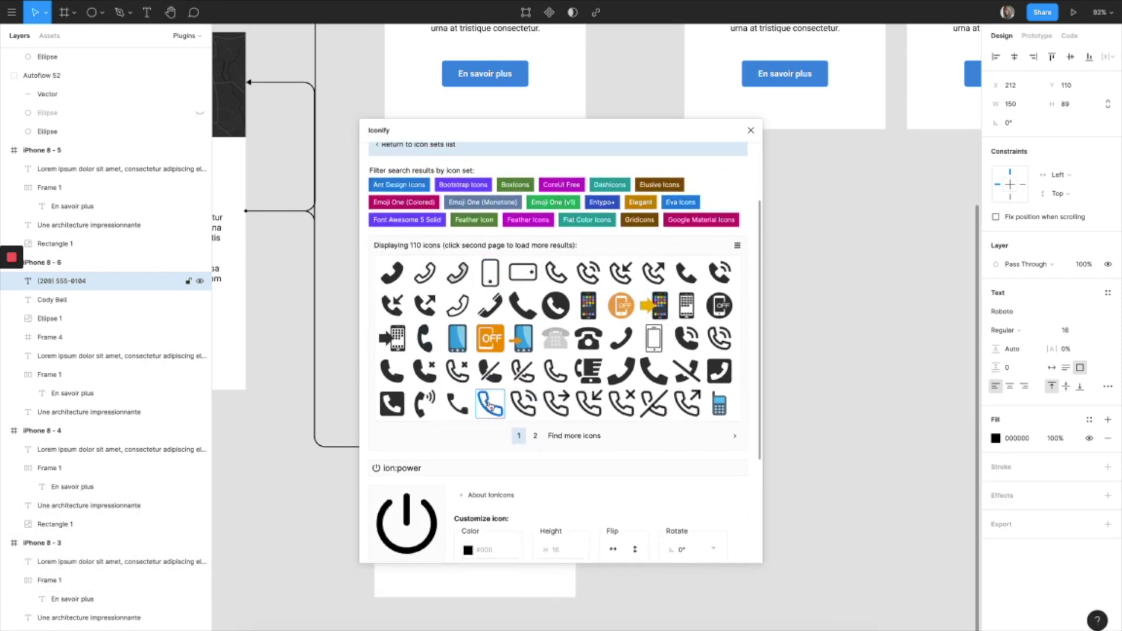
{"action": "left_click", "coordinate": [490, 403]}
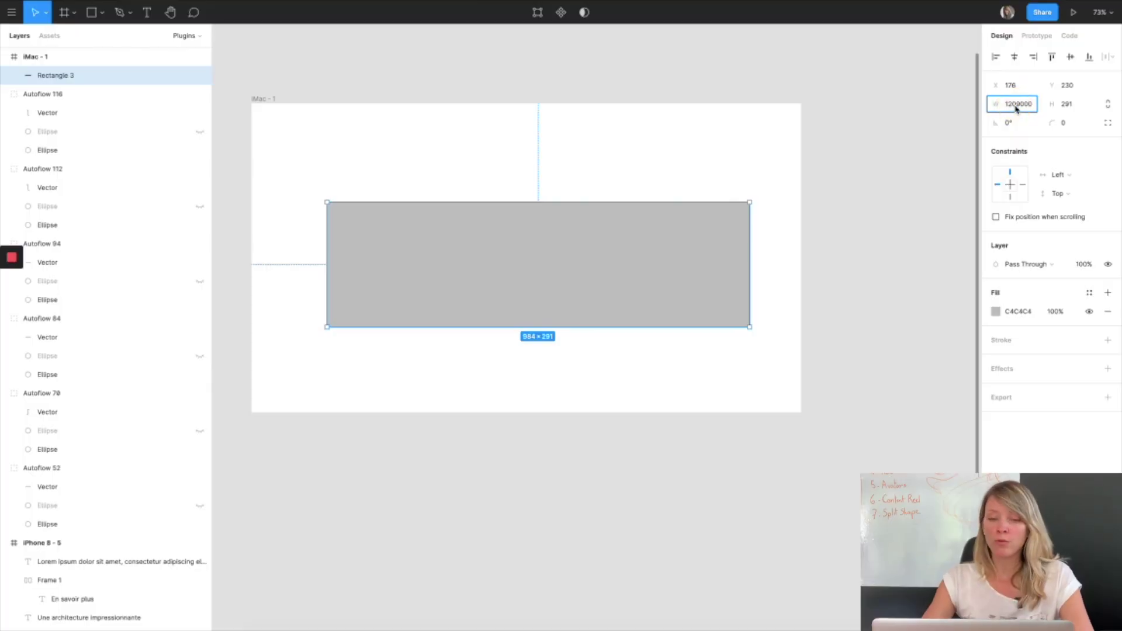
Step: Set the grey rectangle in the iMac - 1 frame to a width of 900 and a height of 200
{"action": "type", "text": "900"}
{"action": "left_click", "coordinate": [1074, 105]}
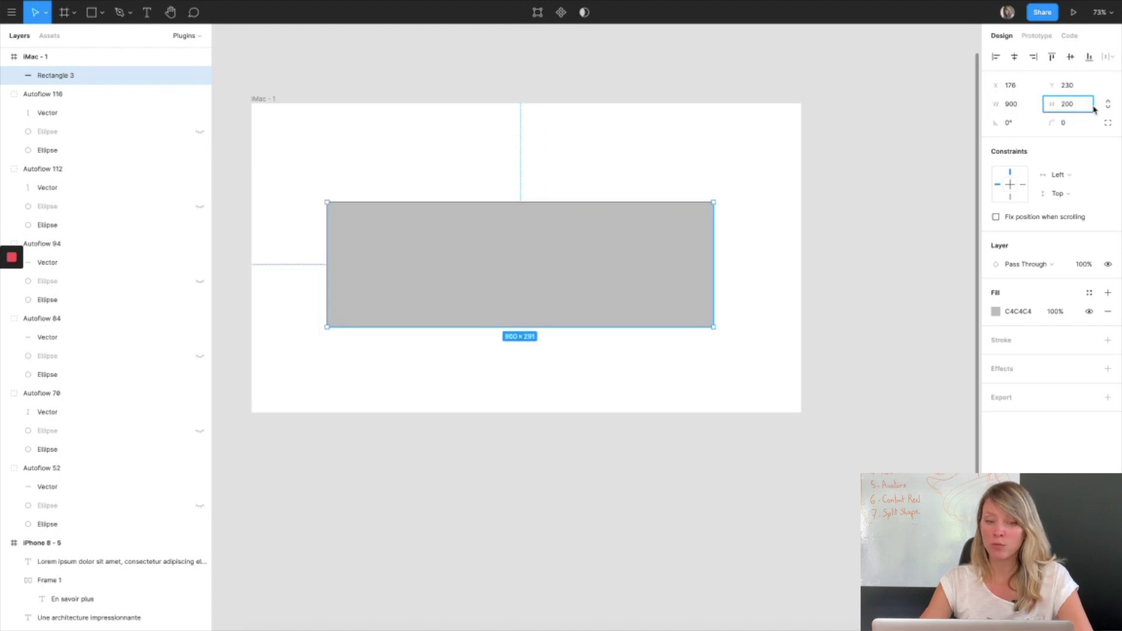
{"action": "type", "text": "200"}
{"action": "right_click", "coordinate": [510, 266]}
{"action": "key", "text": "Escape"}
Step: Set the grey rectangle's height to 300
{"action": "left_click", "coordinate": [583, 246]}
{"action": "left_click", "coordinate": [1075, 105]}
{"action": "type", "text": "300"}
{"action": "key", "text": "Return"}
Step: Split the grey rectangle with the Split Shape plugin into 3 columns and 1 row, with a gutter of 40 and margin 0
{"action": "right_click", "coordinate": [553, 270]}
{"action": "mouse_move", "coordinate": [619, 475]}
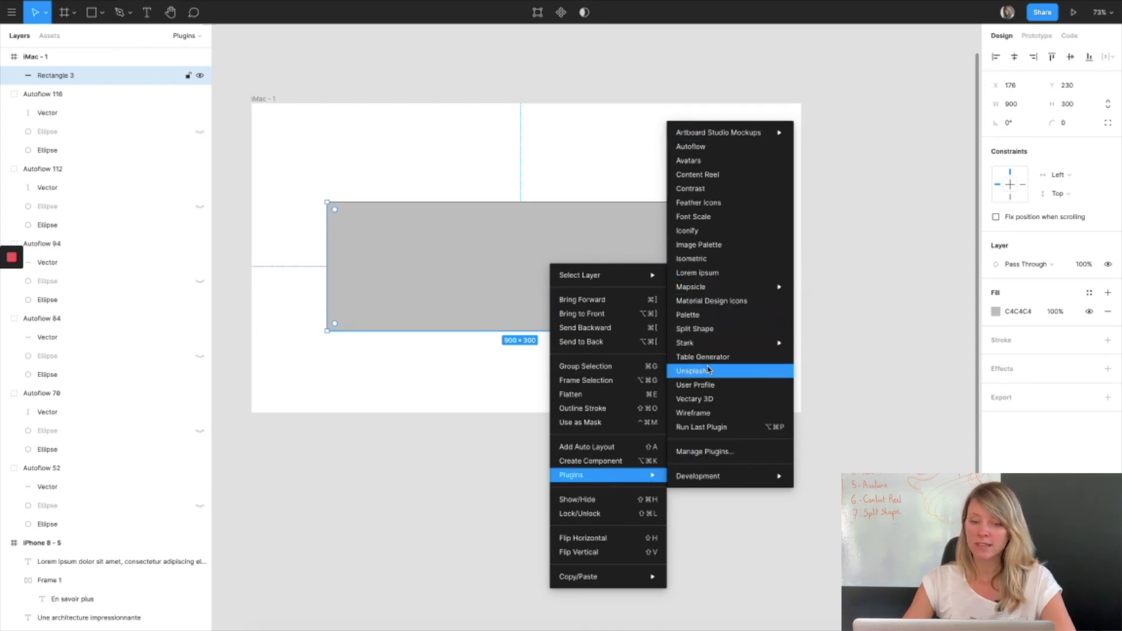
{"action": "left_click", "coordinate": [701, 329]}
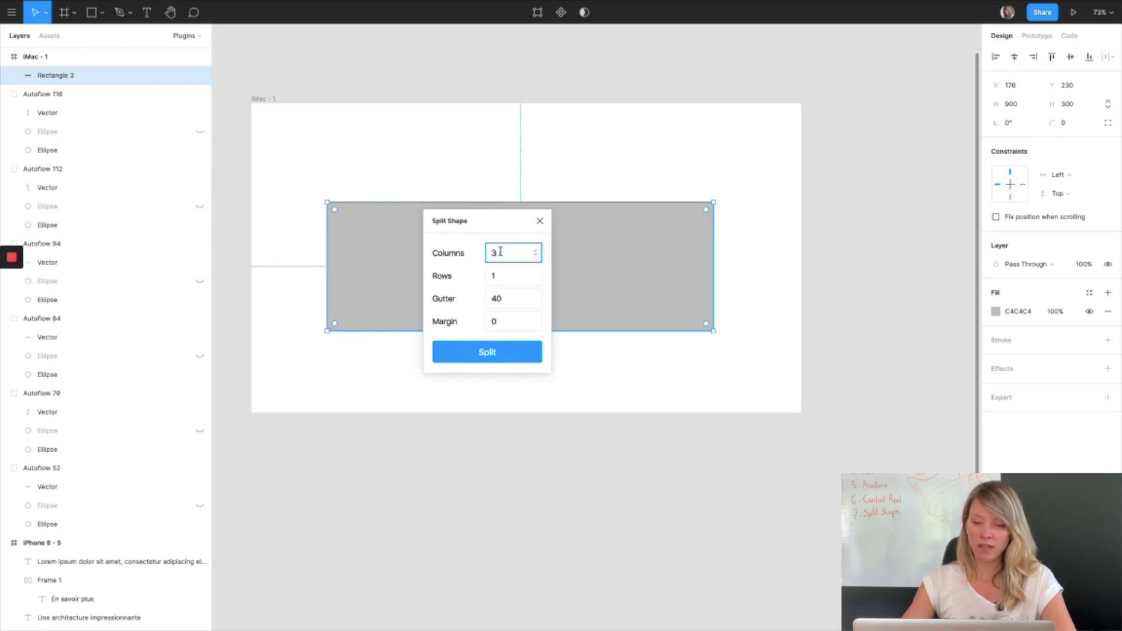
{"action": "left_click", "coordinate": [485, 354]}
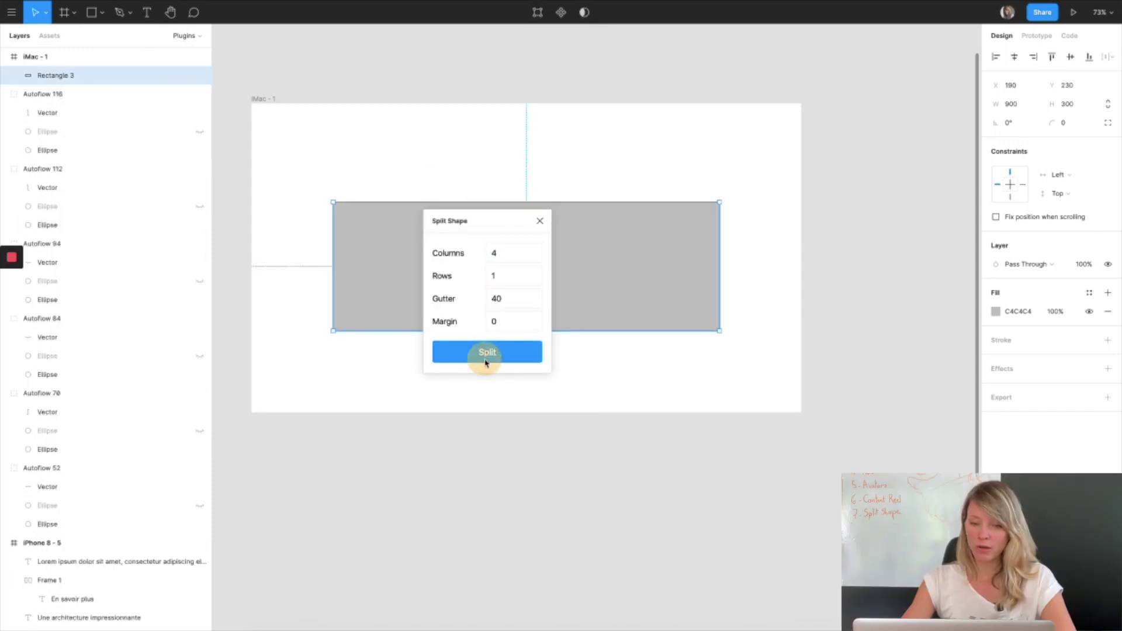
Step: Split the 900 × 300 rectangle into 4 columns and the second rectangle below it into 2 columns, both with gutter 40
{"action": "left_click", "coordinate": [484, 355]}
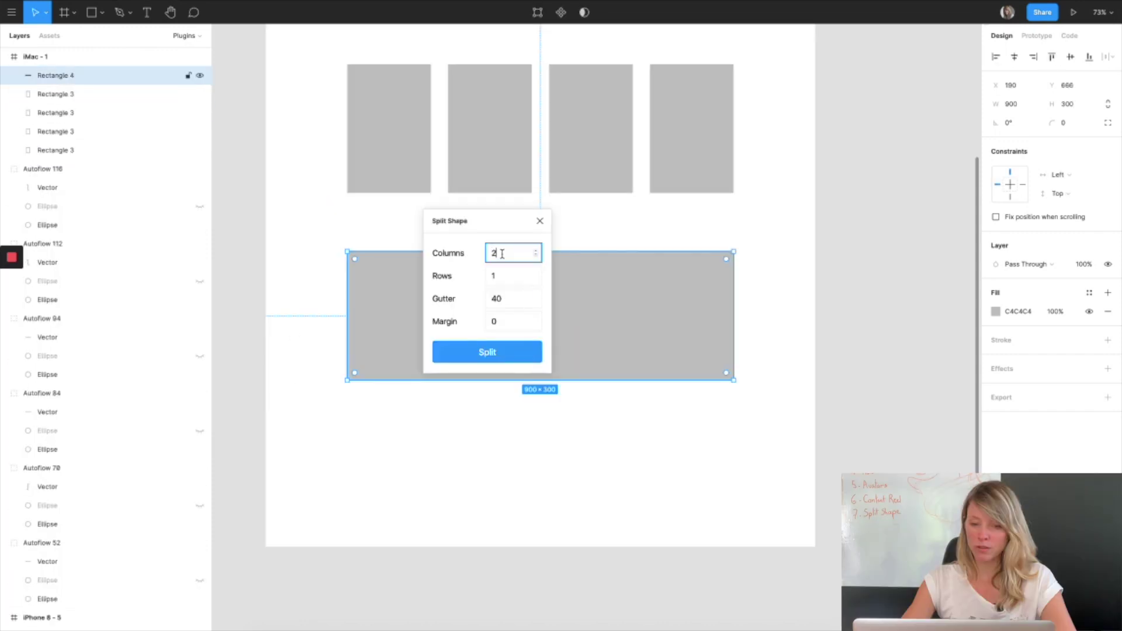
{"action": "left_click", "coordinate": [498, 353]}
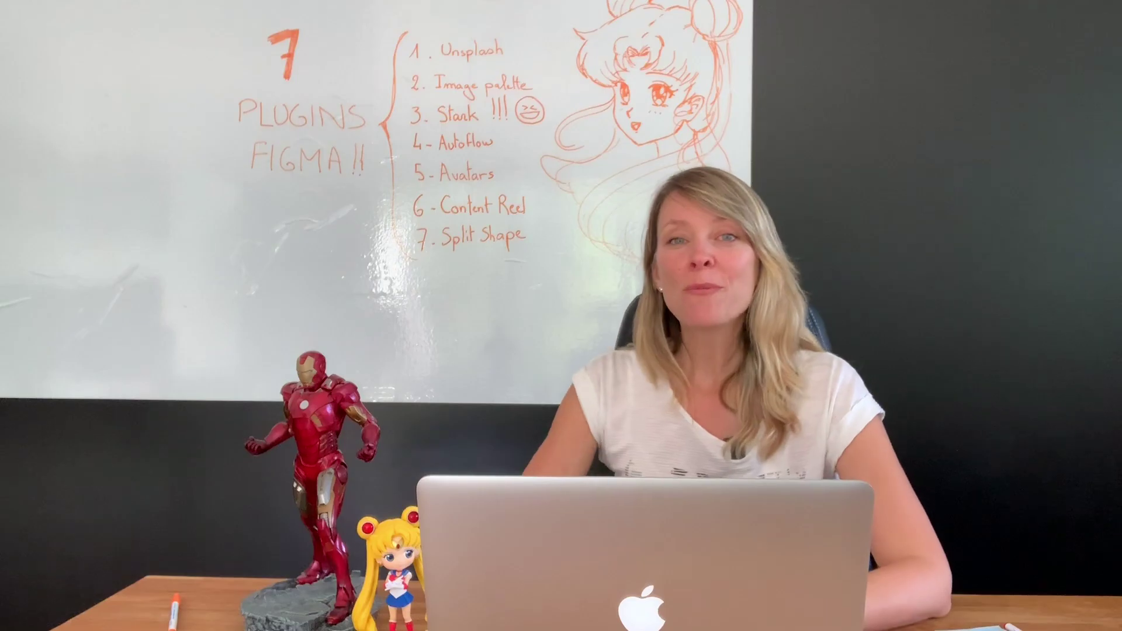